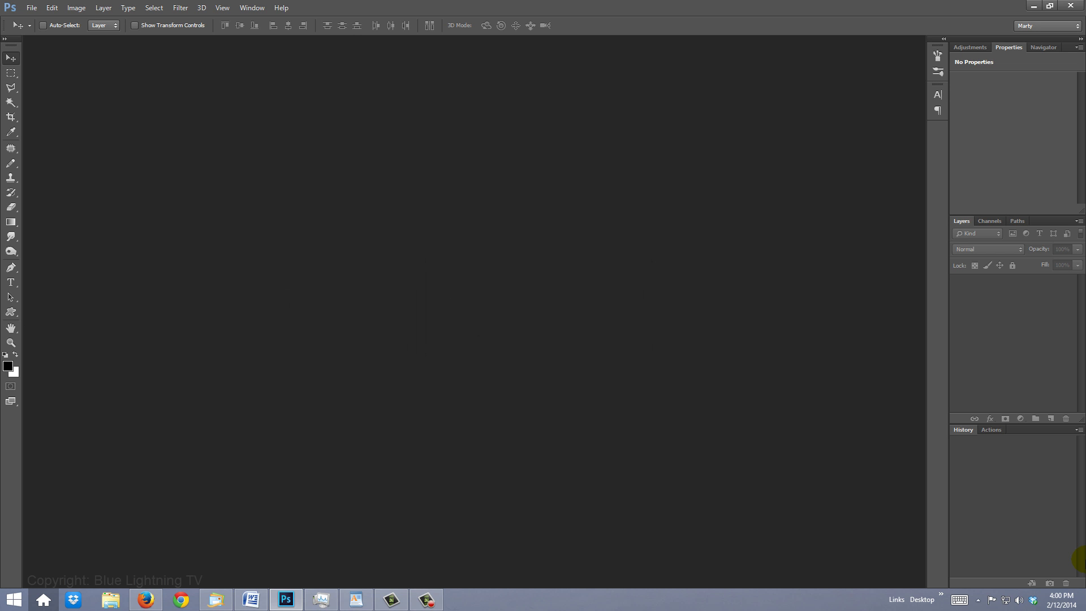
# Step: Create a new white 870 × 870 px document at 150 ppi and glance through the View menu
pyautogui.hotkey('ctrl', 'n')
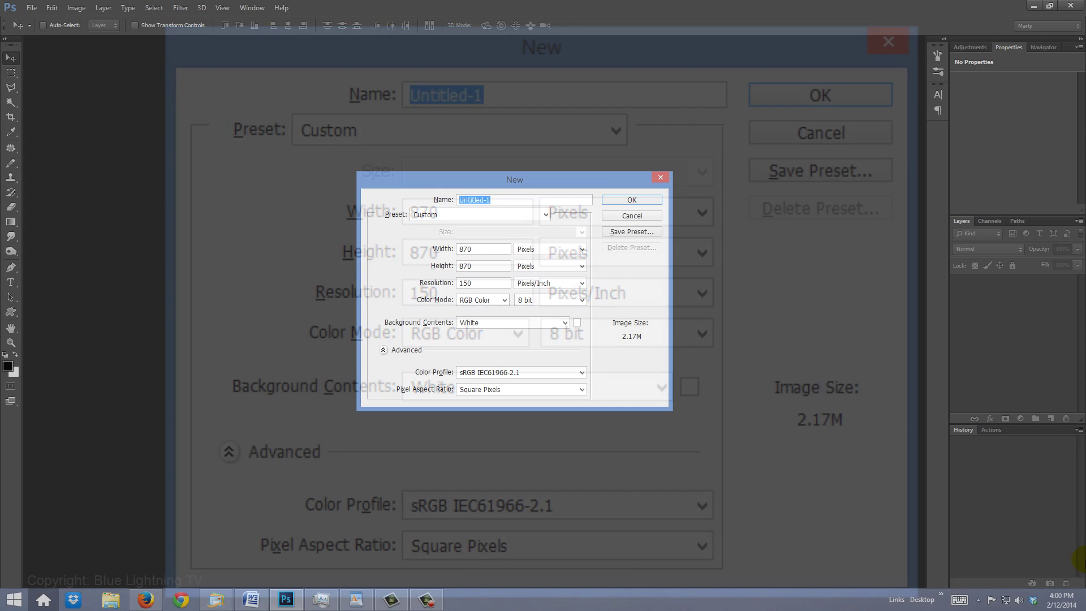
pyautogui.press('Return')
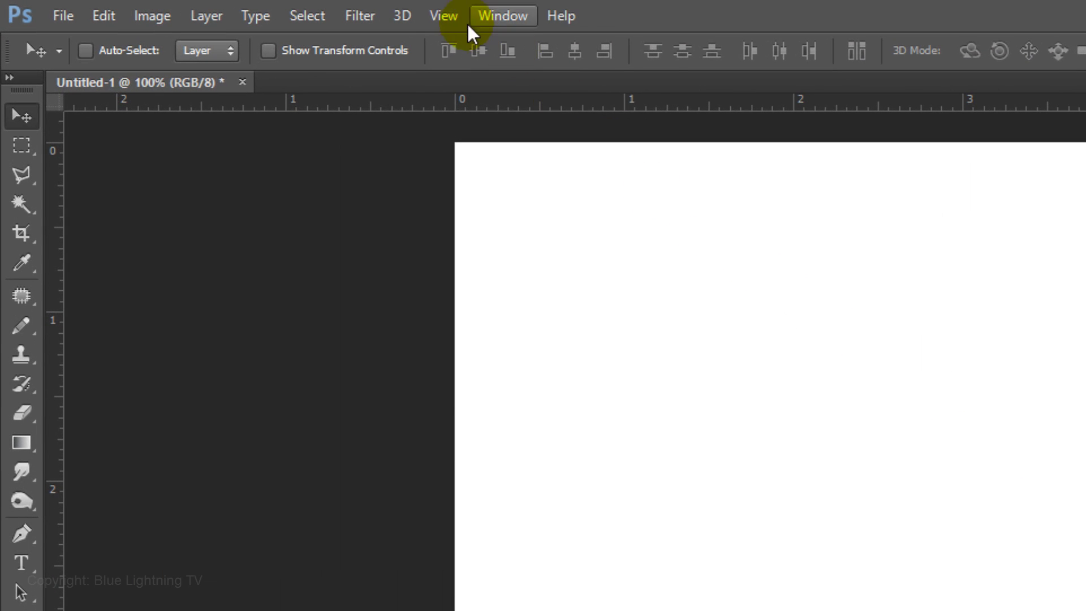
pyautogui.click(224, 8)
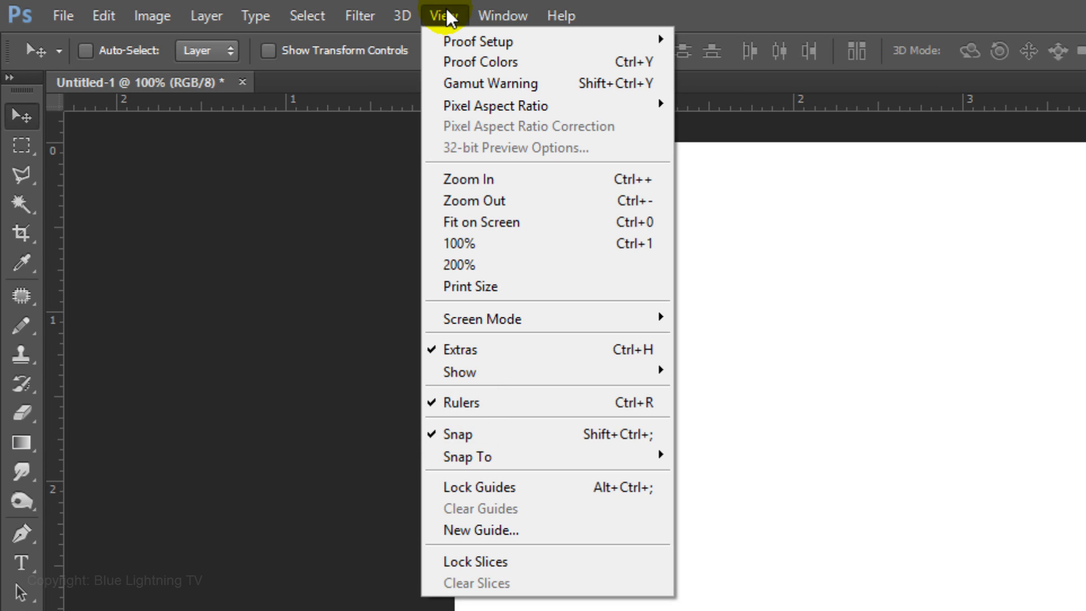
pyautogui.click(447, 9)
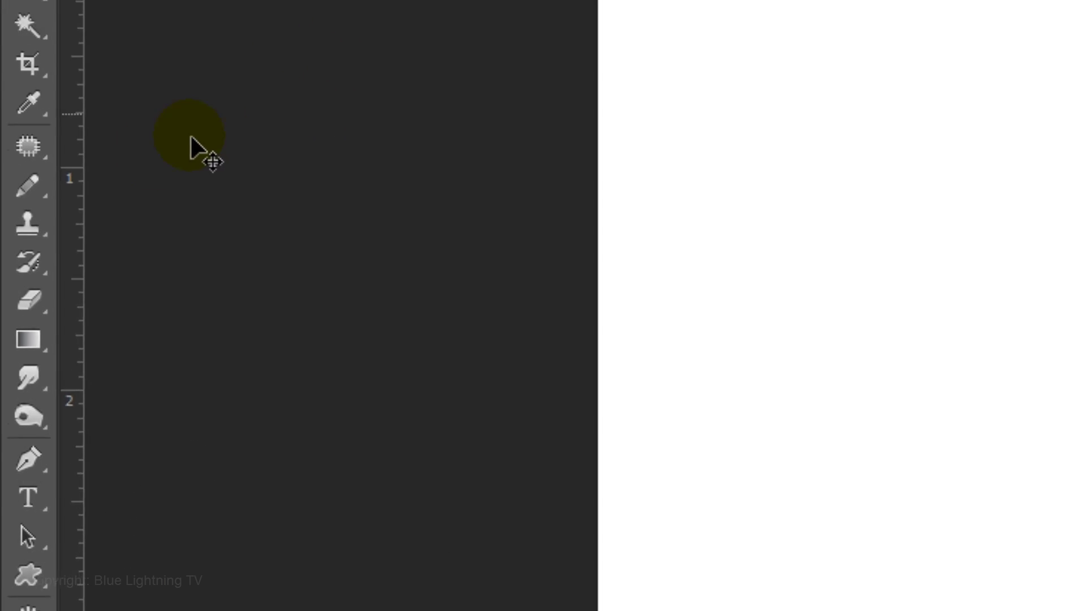
# Step: Choose the Horizontal Type Tool with HappyKiller 220 pt, anti-aliasing None, and blue #567aff colour
pyautogui.click(17, 564)
pyautogui.click(35, 191)
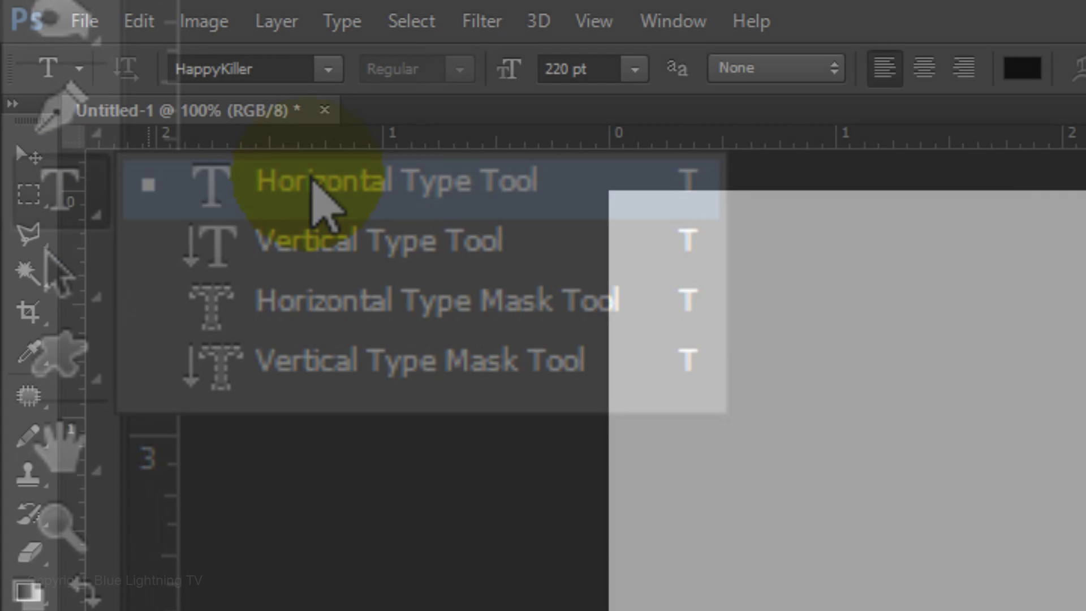
pyautogui.click(317, 184)
pyautogui.click(327, 69)
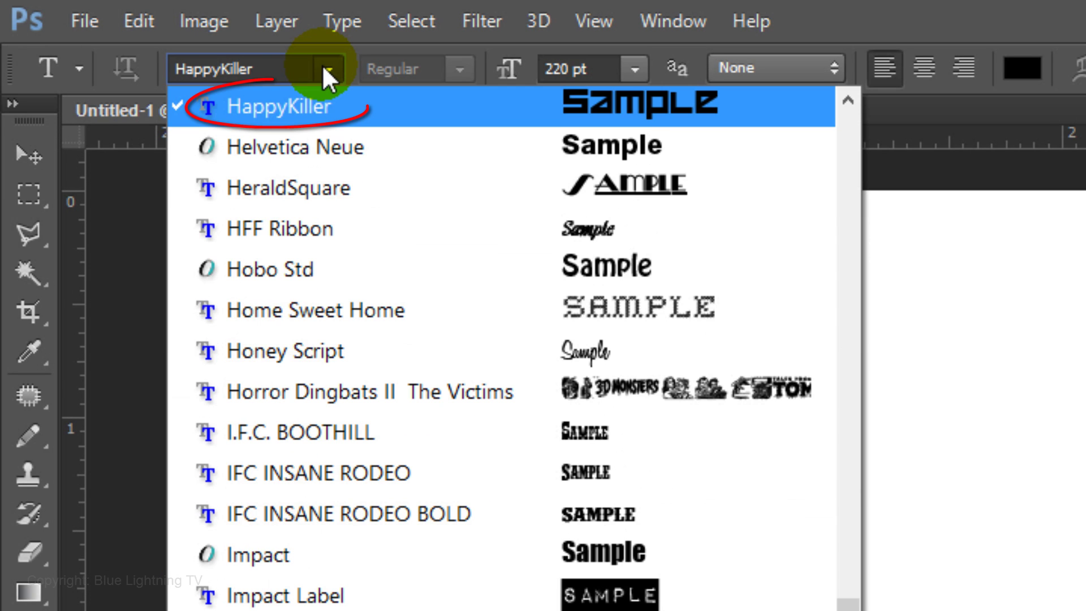
pyautogui.click(329, 68)
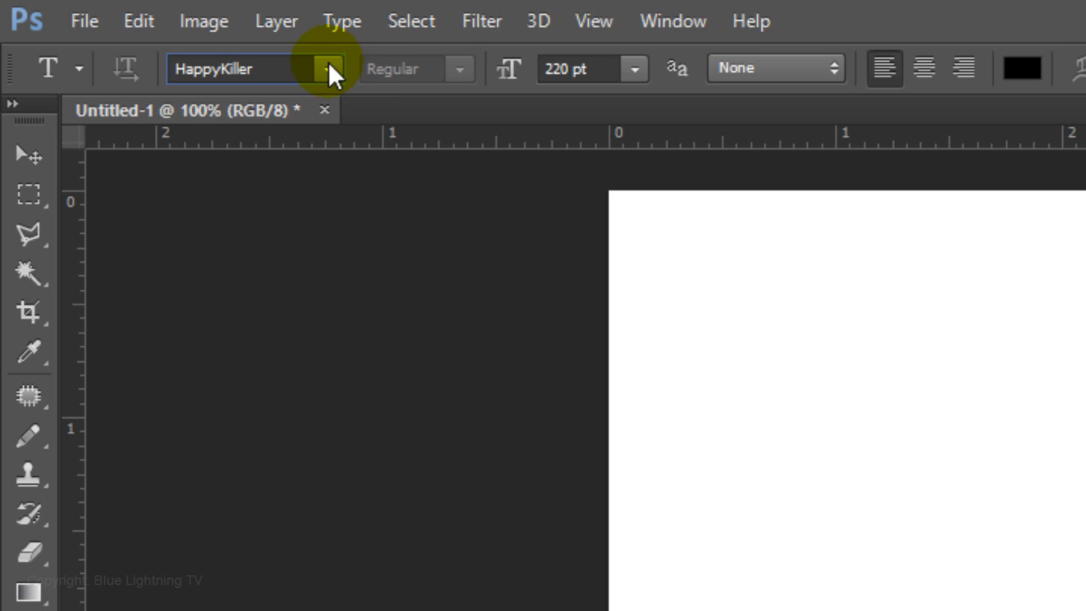
pyautogui.click(802, 67)
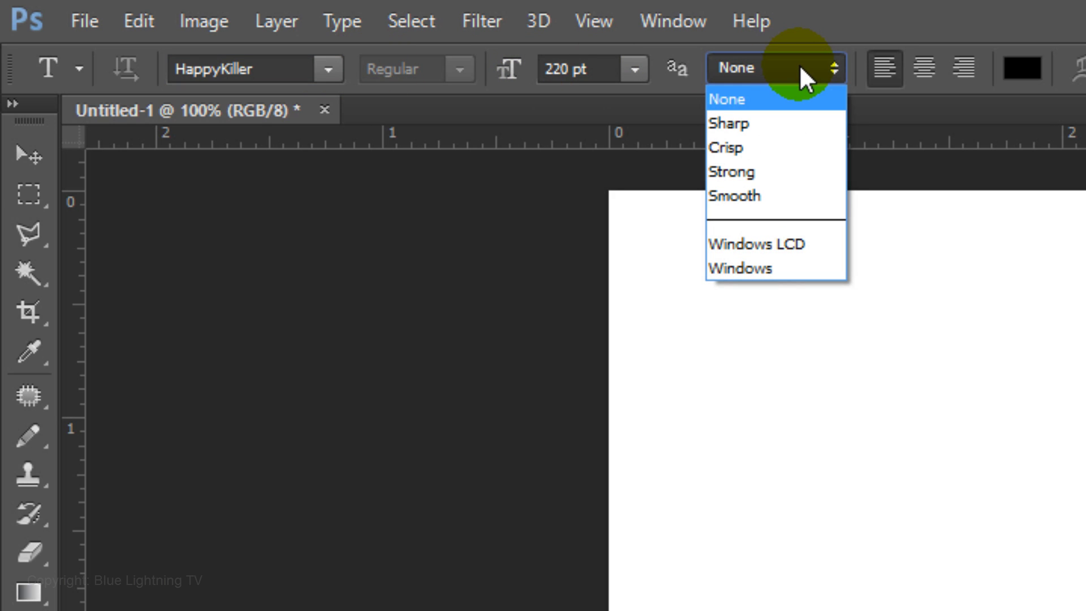
pyautogui.click(796, 64)
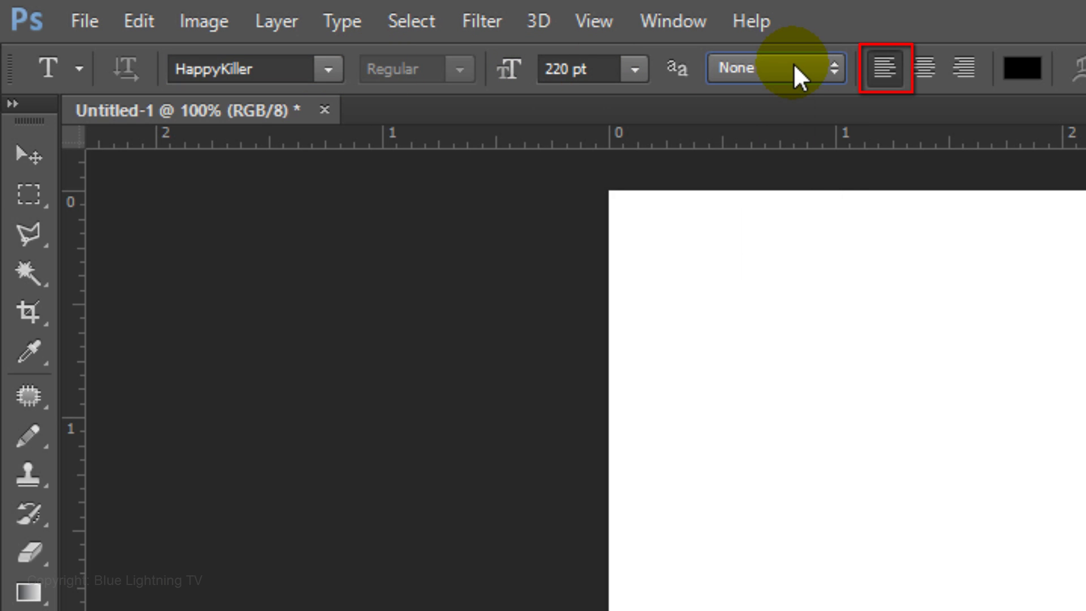
pyautogui.click(1021, 76)
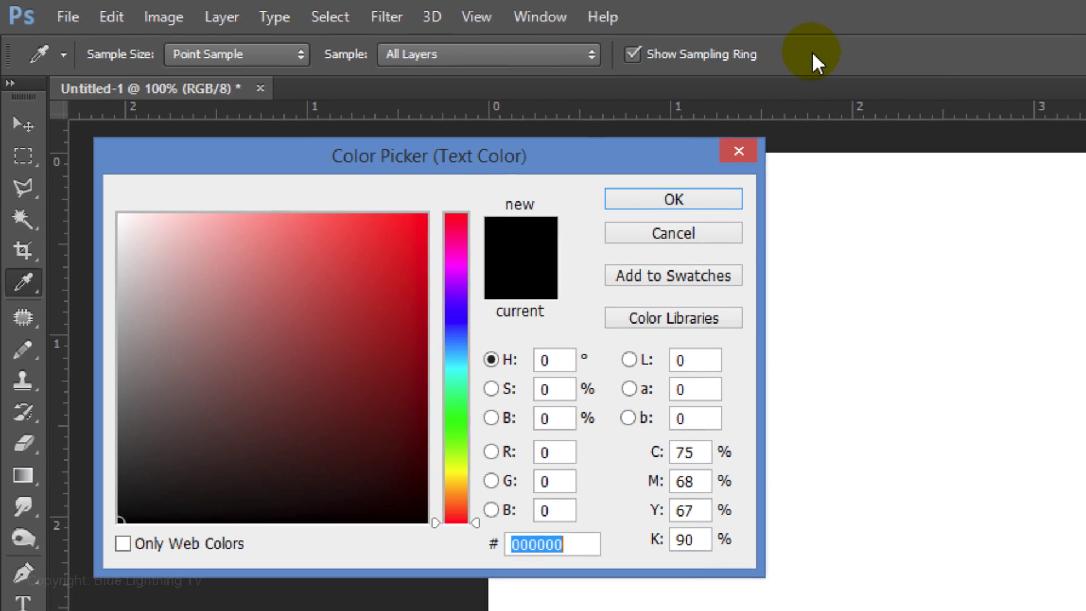
pyautogui.moveTo(456, 310); pyautogui.dragTo(331, 210)
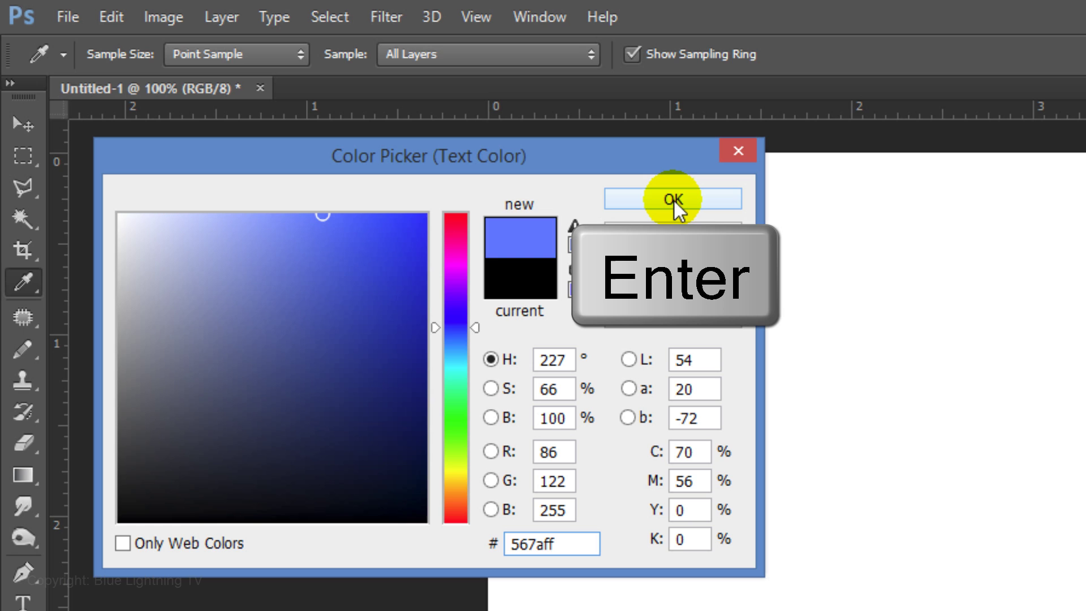
# Step: Type a large blue 'p' on the canvas and move it left and down
pyautogui.press('Return')
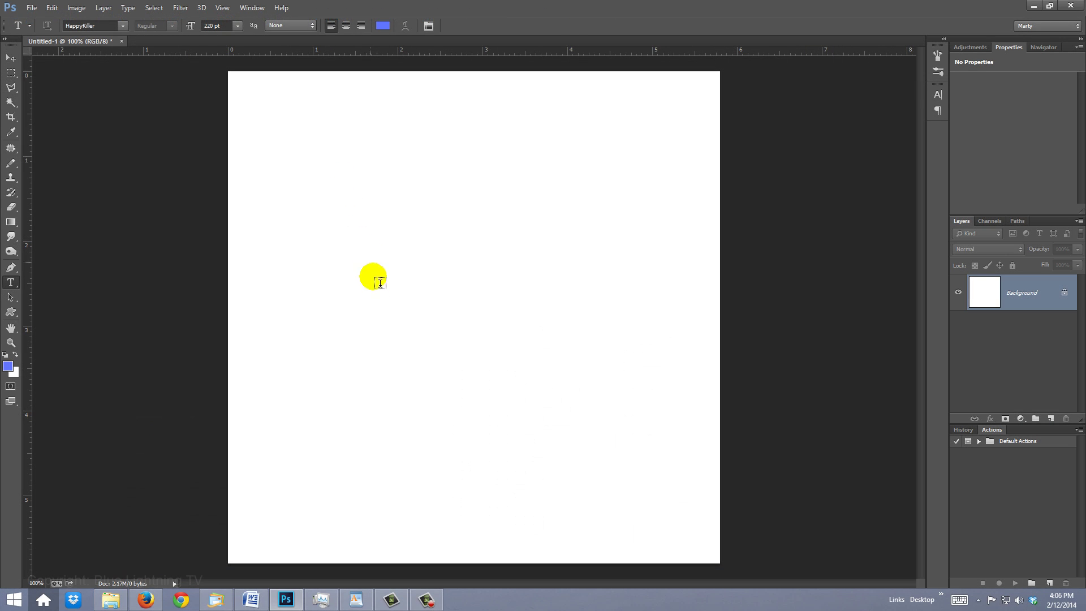
pyautogui.click(352, 350)
pyautogui.write('p')
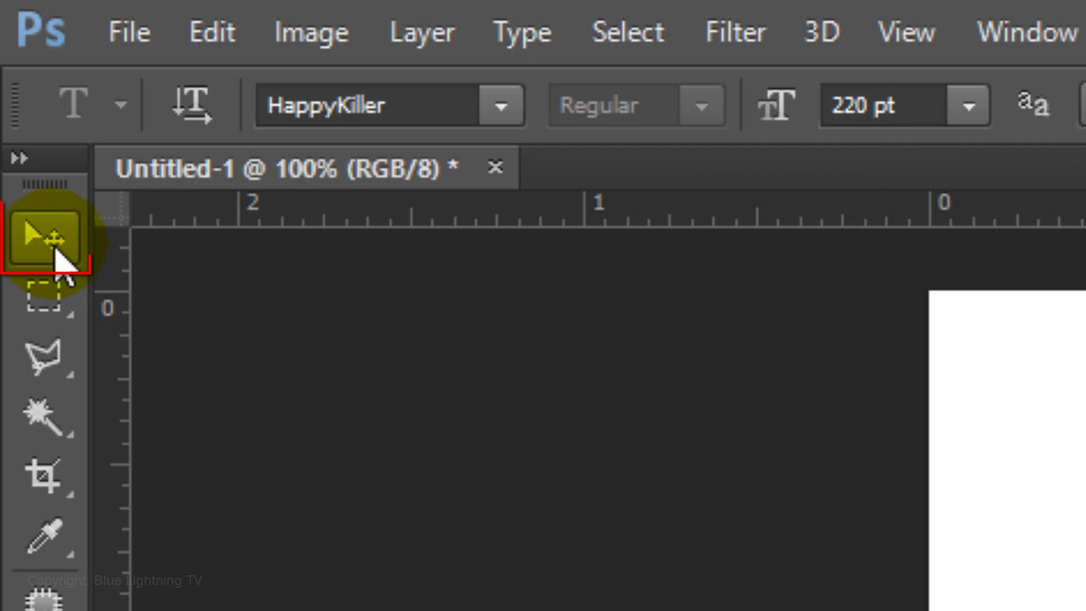
pyautogui.click(11, 59)
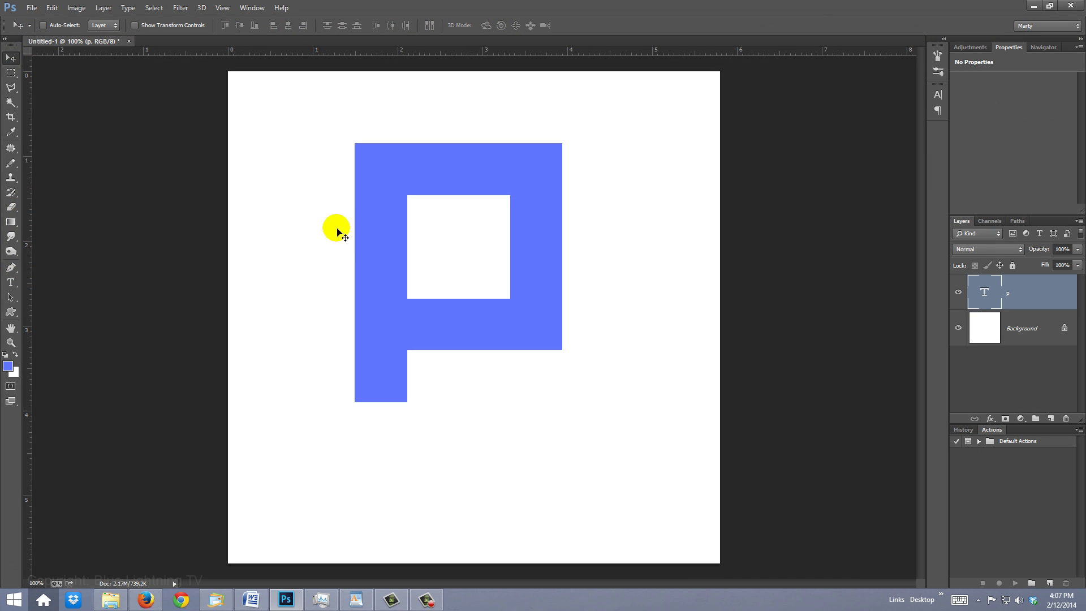
pyautogui.moveTo(334, 230); pyautogui.dragTo(311, 291)
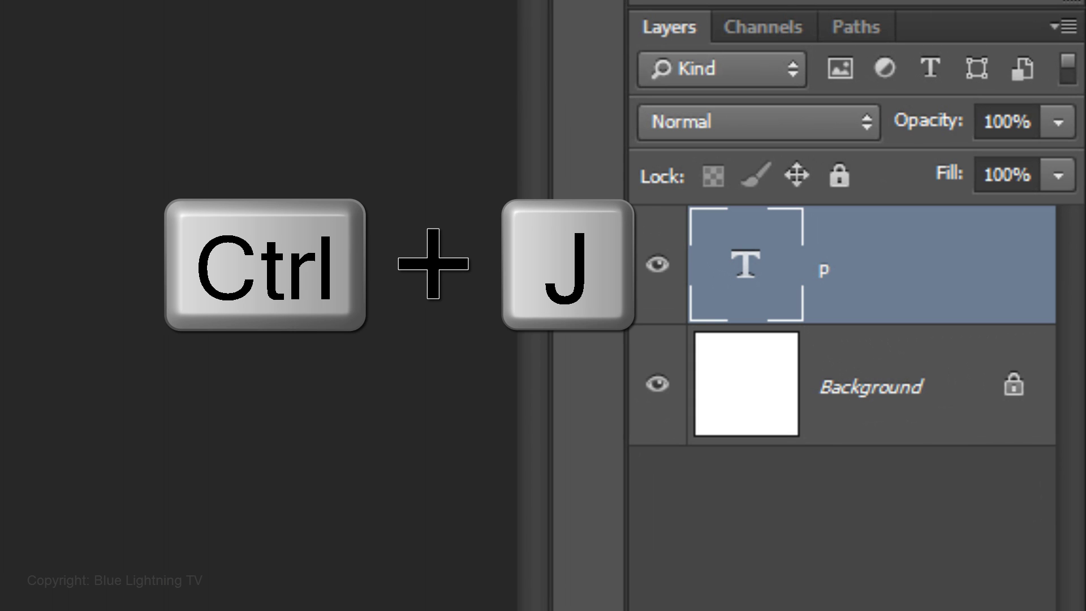
# Step: Duplicate the p layer, retype the copy's letter, and recolour it teal #19c1ab
pyautogui.hotkey('ctrl', 'j')
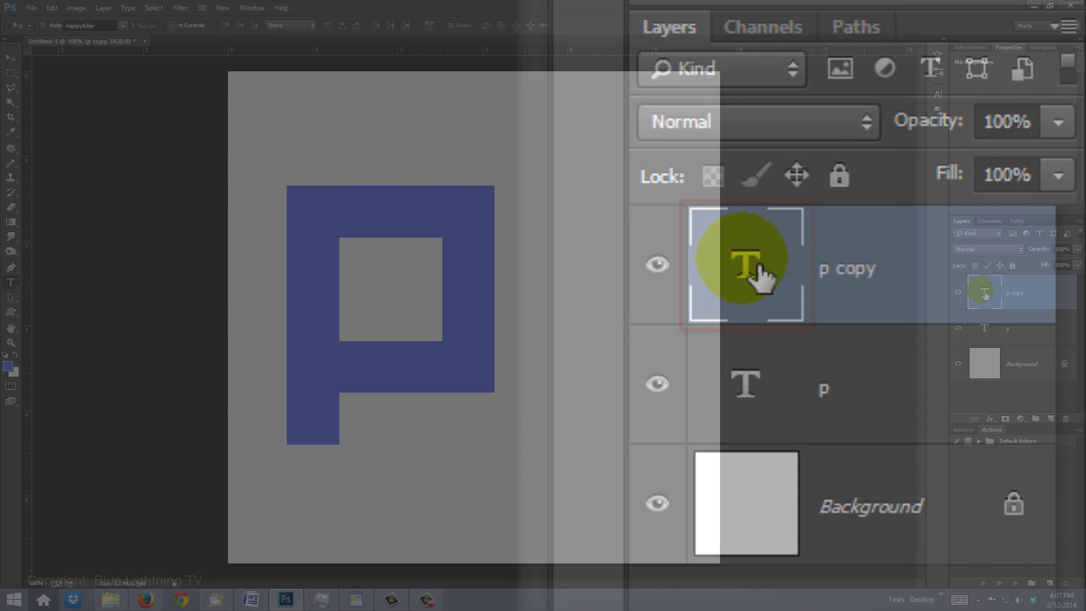
pyautogui.doubleClick(745, 266)
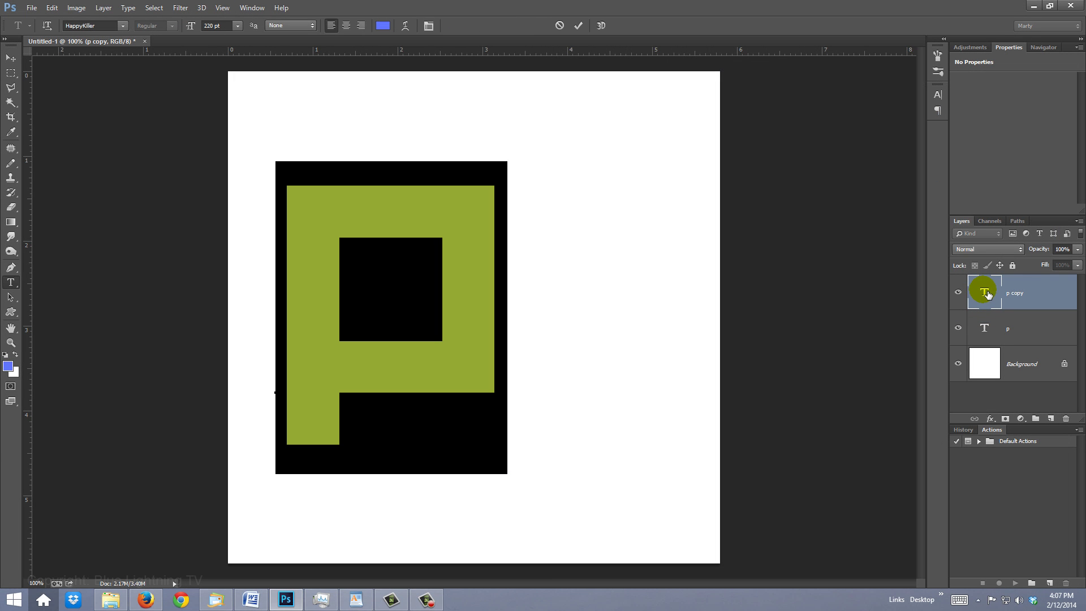
pyautogui.write('P')
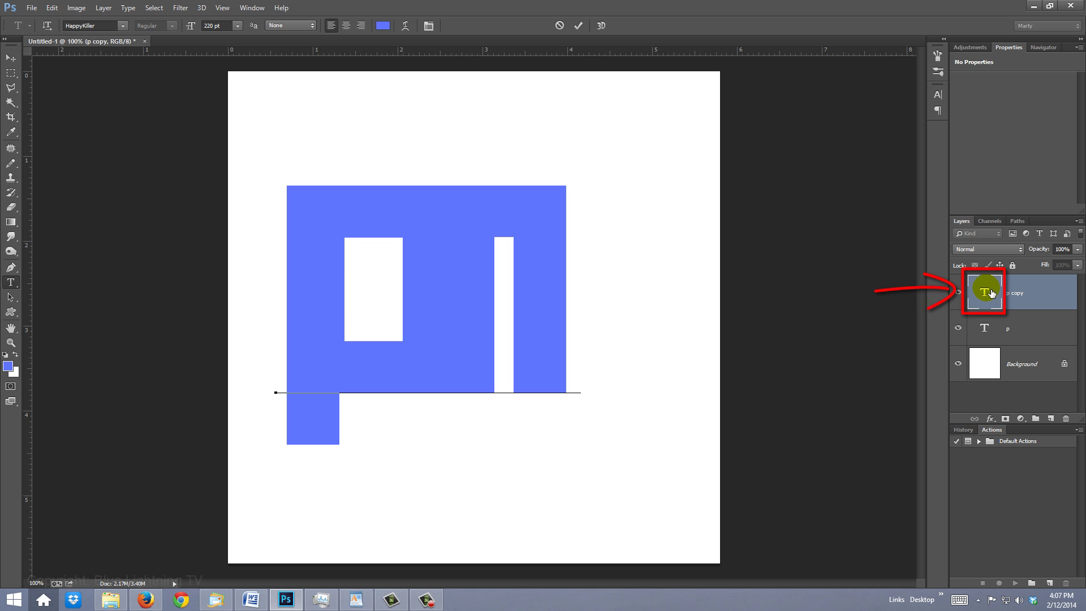
pyautogui.doubleClick(993, 294)
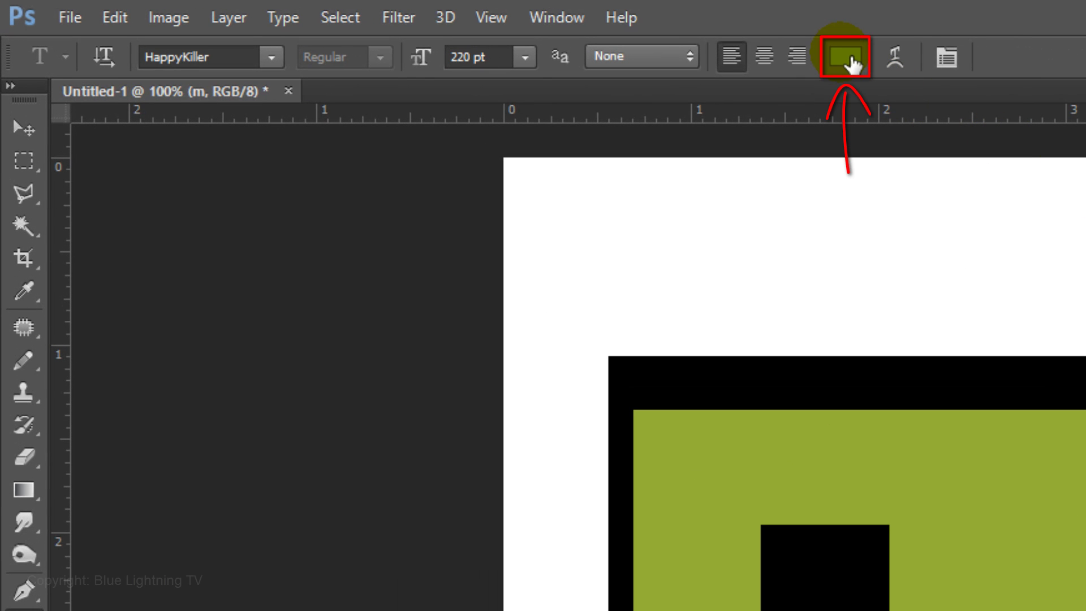
pyautogui.click(851, 63)
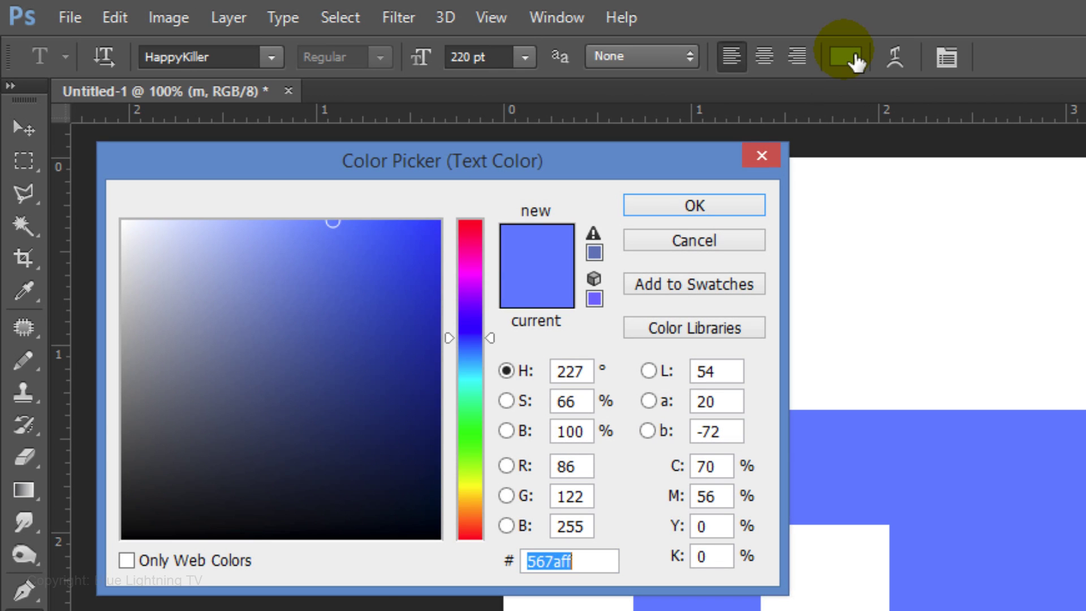
pyautogui.write('19c1ab')
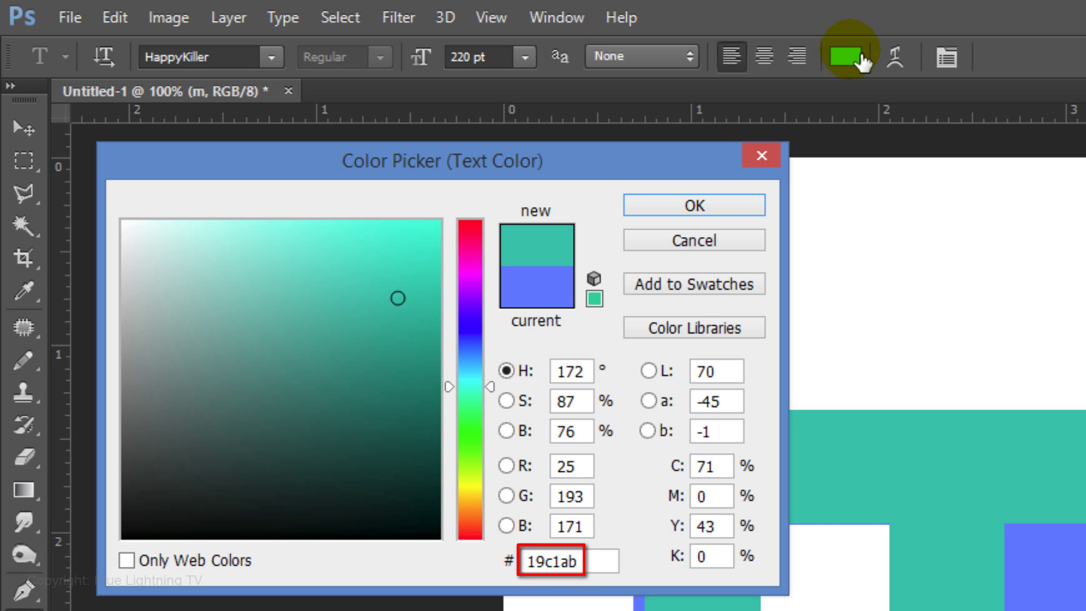
pyautogui.press('Return')
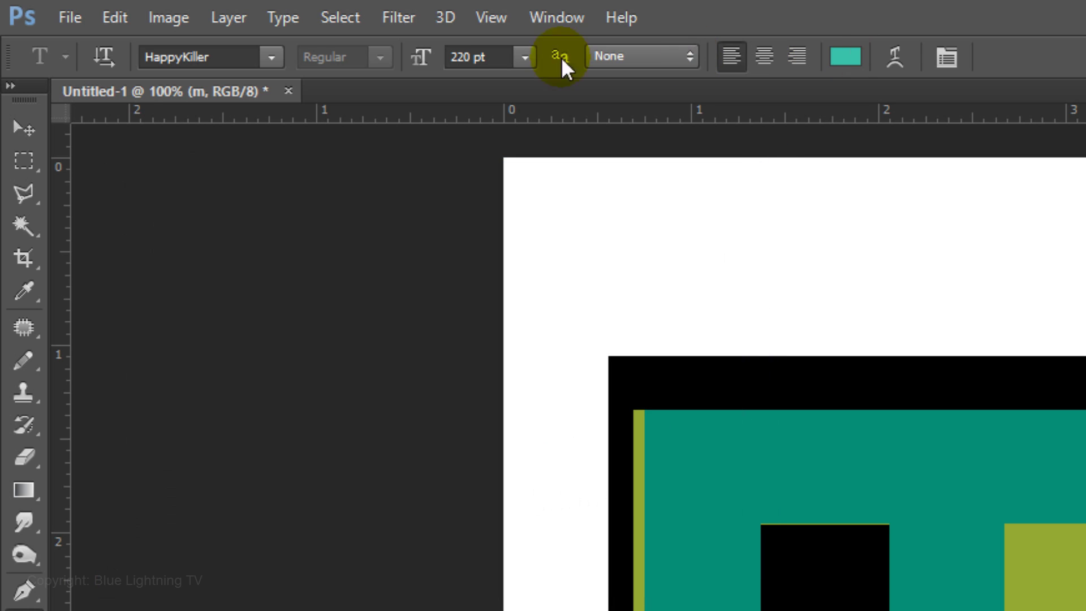
# Step: Drag the teal m right and down so it overlaps the blue p
pyautogui.click(38, 116)
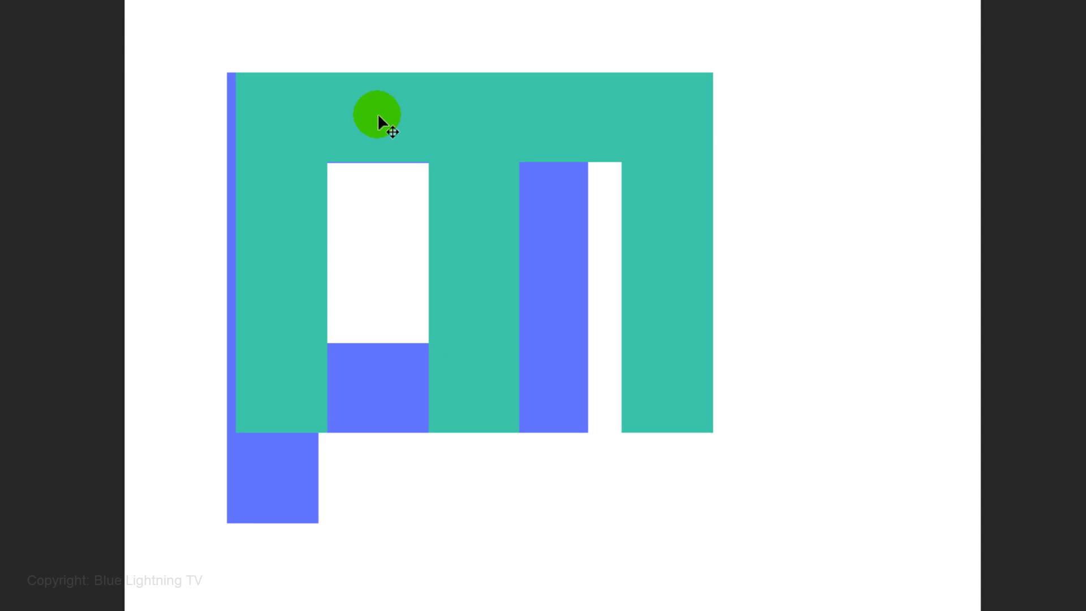
pyautogui.moveTo(380, 117)
pyautogui.mouseDown()
pyautogui.moveTo(422, 121)
pyautogui.moveTo(553, 185)
pyautogui.moveTo(555, 202)
pyautogui.mouseUp()
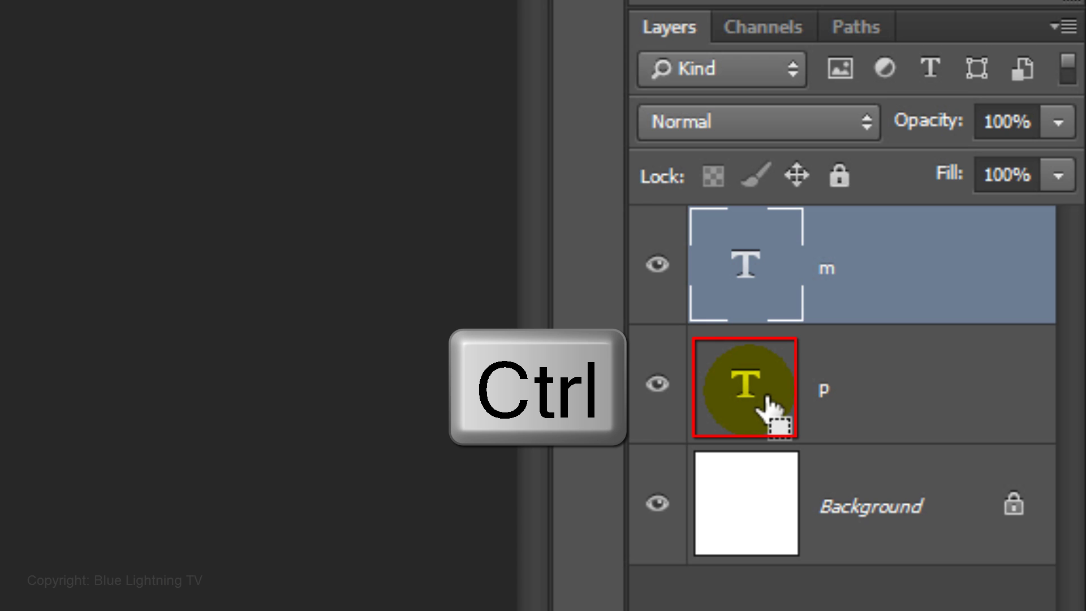
# Step: Load the p's letter shape as a mask on the m layer and invert it
pyautogui.keyDown('ctrl'); pyautogui.click(768, 399); pyautogui.keyUp('ctrl')
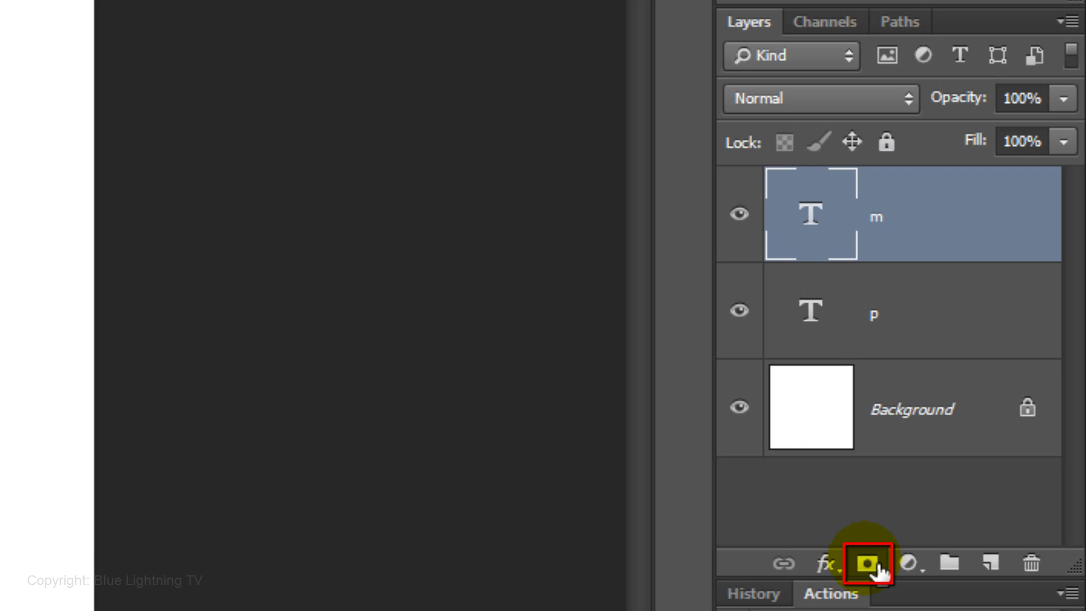
pyautogui.click(878, 565)
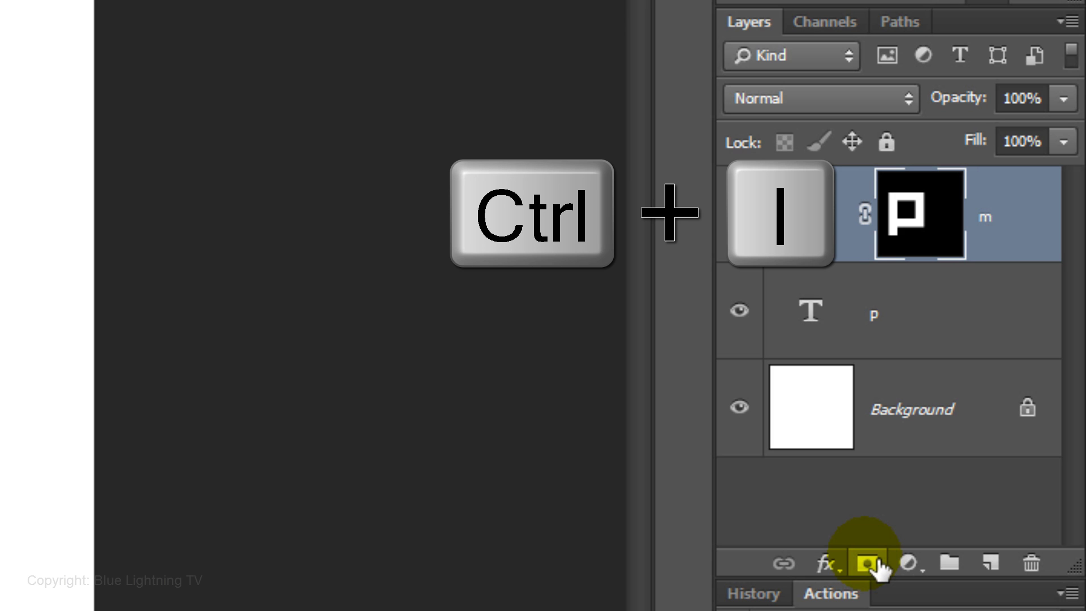
pyautogui.hotkey('ctrl', 'i')
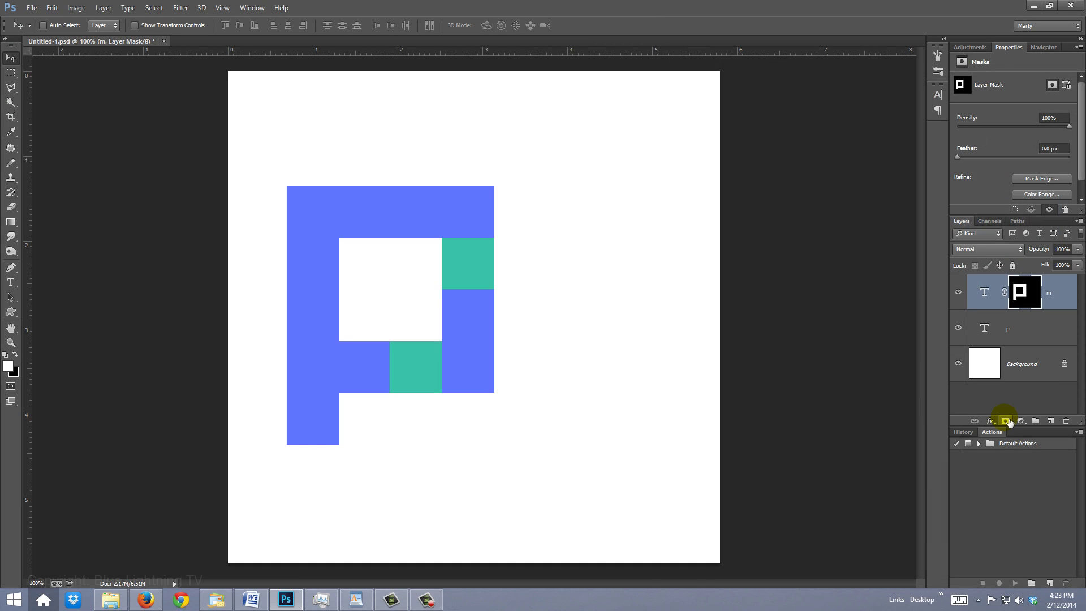
pyautogui.hotkey('ctrl', 'i')
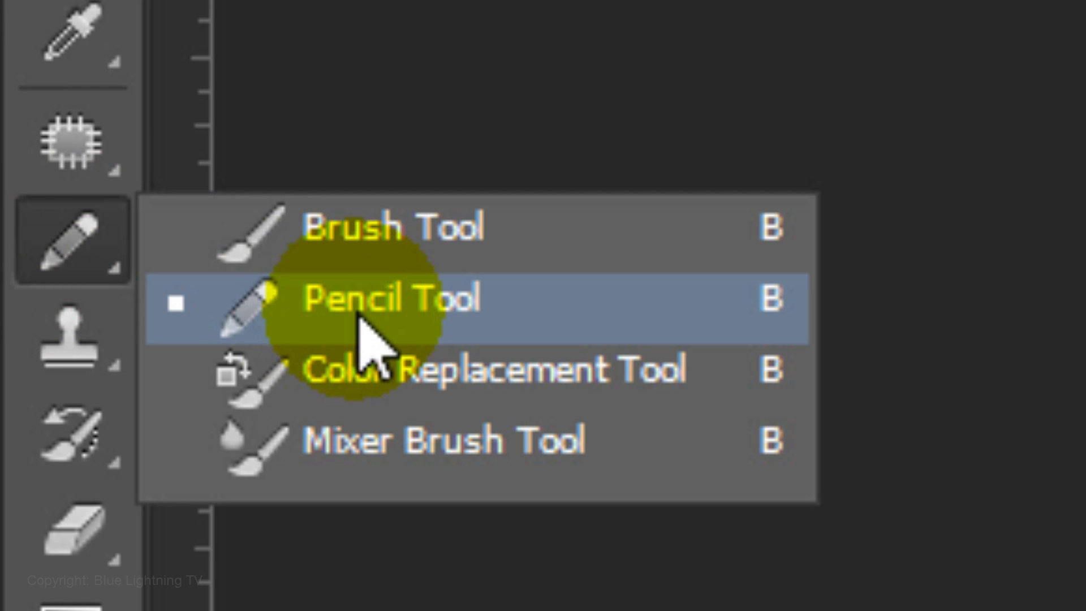
# Step: Paint the m layer's mask with a 60 px, 100% hard pencil to reveal teal across the p's bar
pyautogui.click(361, 319)
pyautogui.click(242, 109)
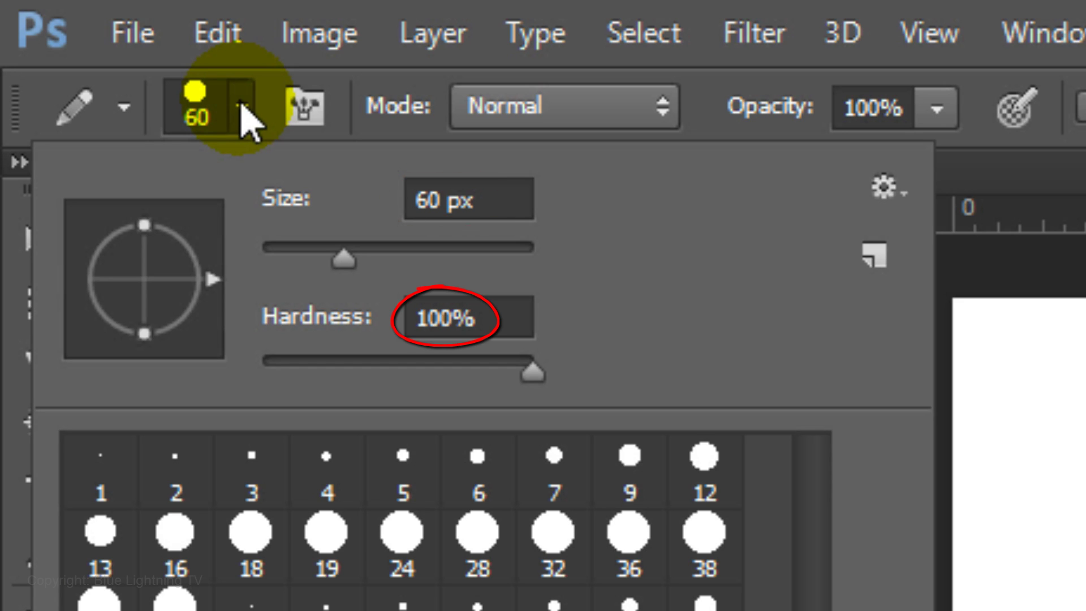
pyautogui.click(242, 109)
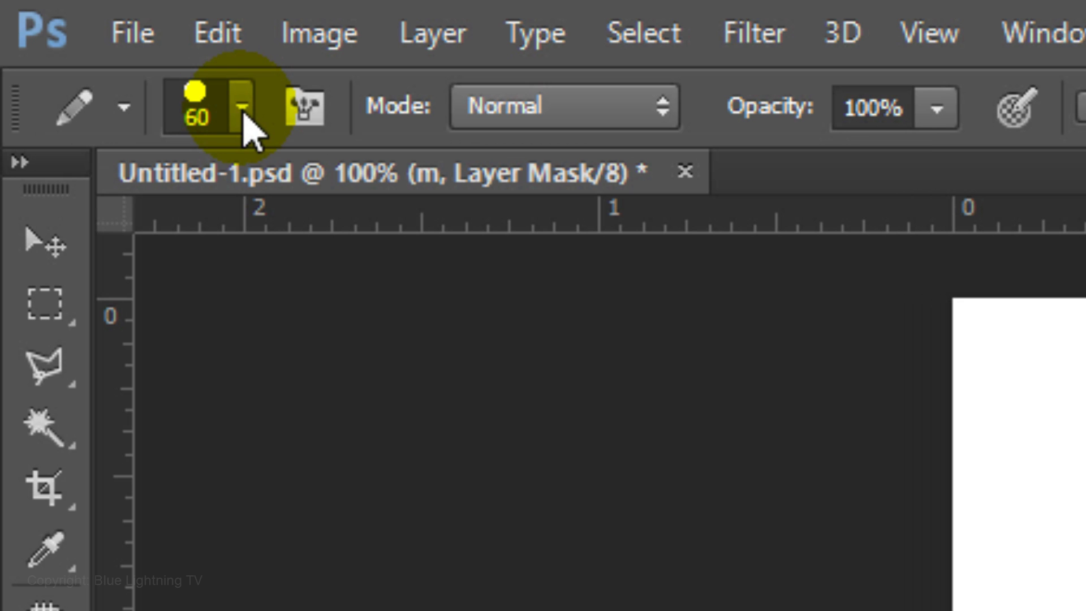
pyautogui.press('F5')
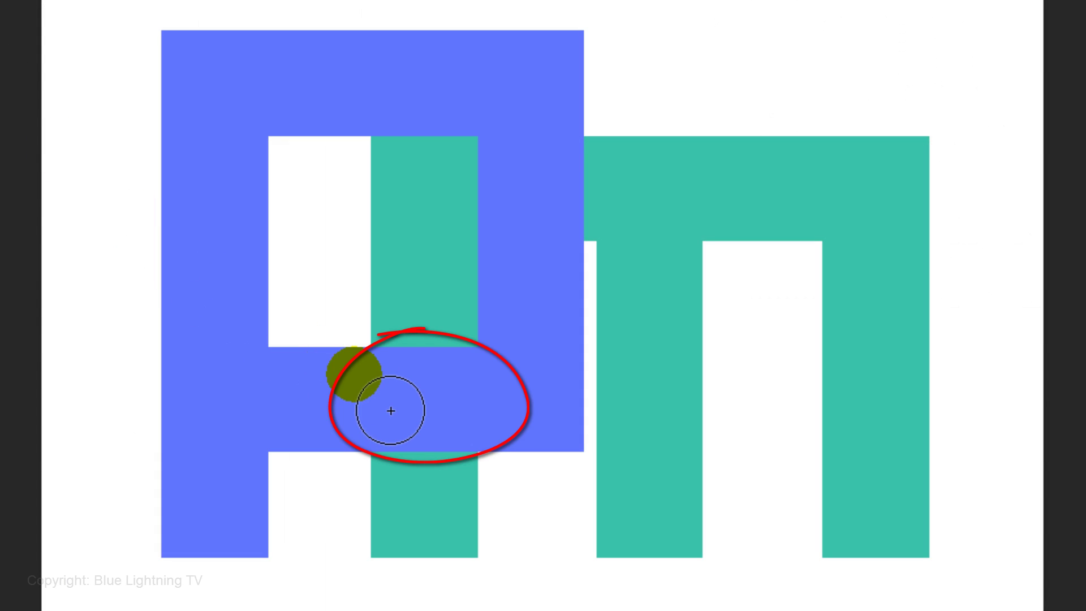
pyautogui.moveTo(390, 413)
pyautogui.mouseDown()
pyautogui.moveTo(512, 411)
pyautogui.moveTo(402, 414)
pyautogui.moveTo(499, 439)
pyautogui.moveTo(396, 460)
pyautogui.moveTo(423, 471)
pyautogui.mouseUp()
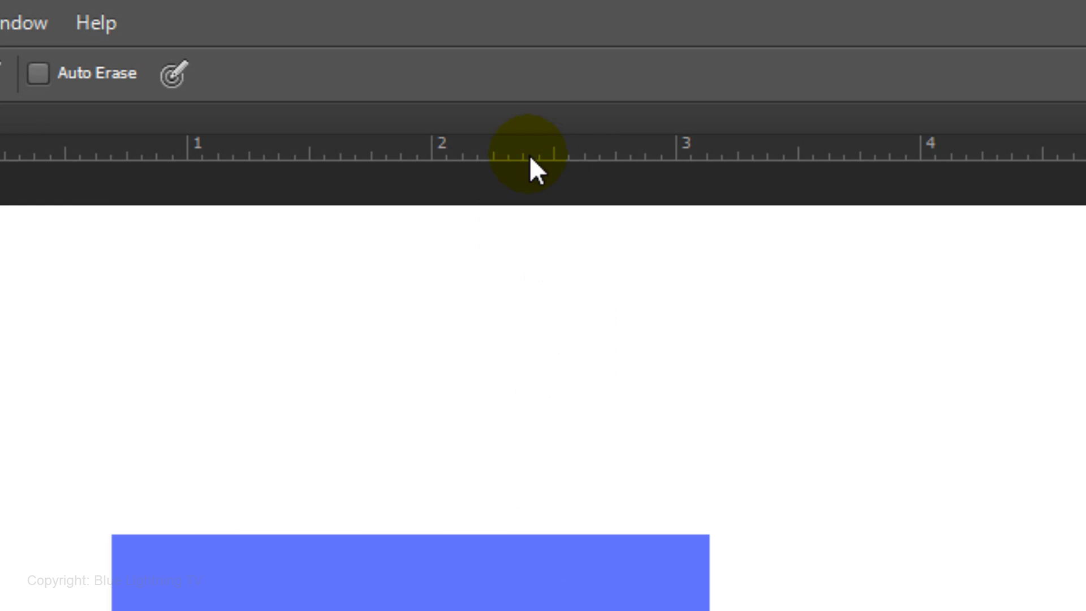
# Step: Add guides along the letters' baseline, the m's right edge, and the p's top and left edges
pyautogui.moveTo(529, 155); pyautogui.dragTo(497, 610)
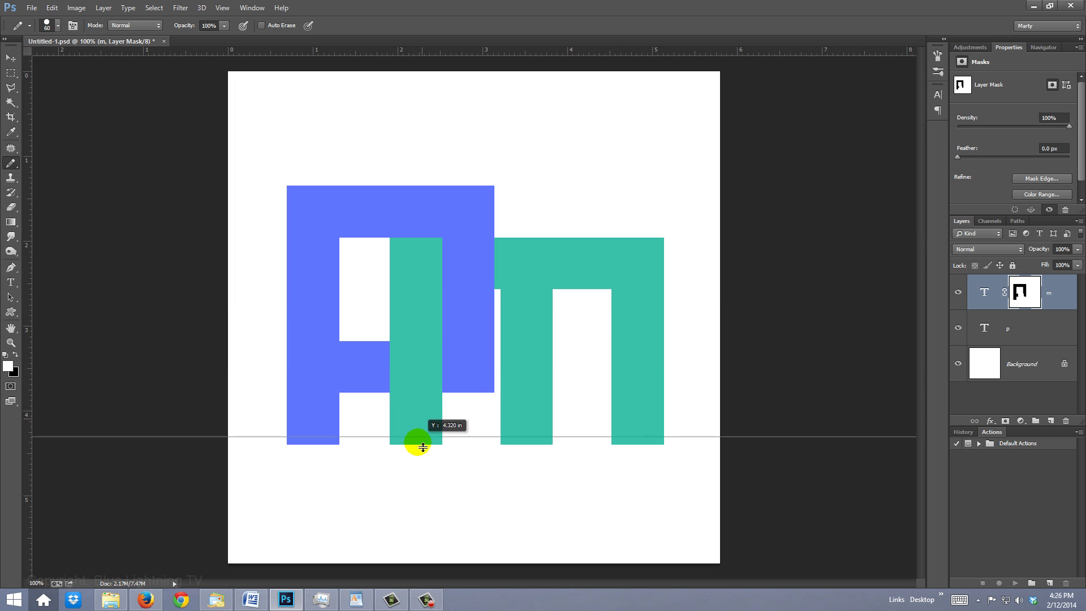
pyautogui.moveTo(422, 447); pyautogui.dragTo(427, 455)
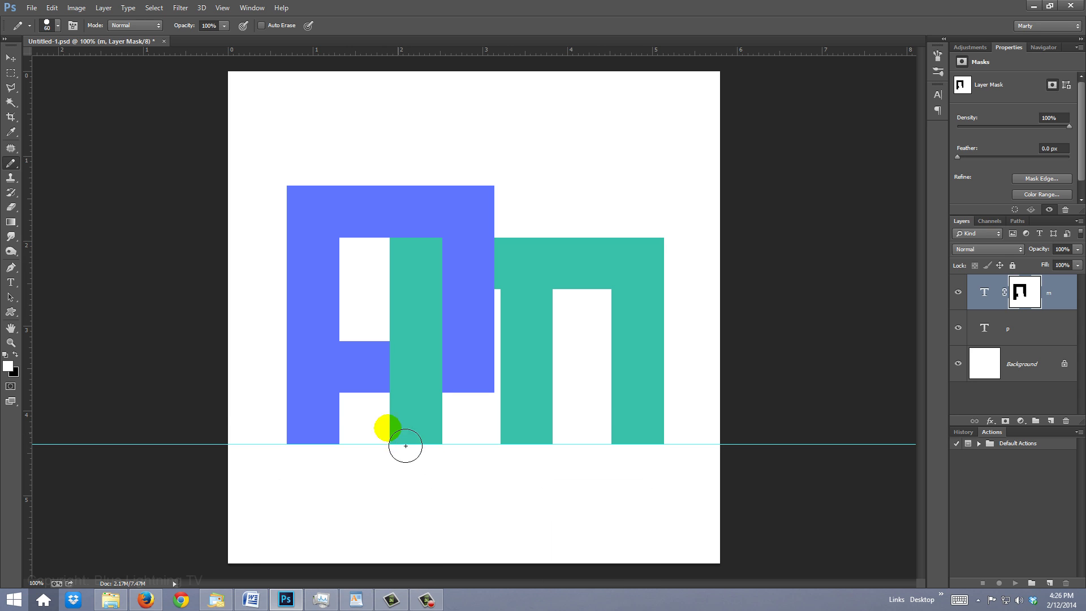
pyautogui.moveTo(29, 340); pyautogui.dragTo(664, 329)
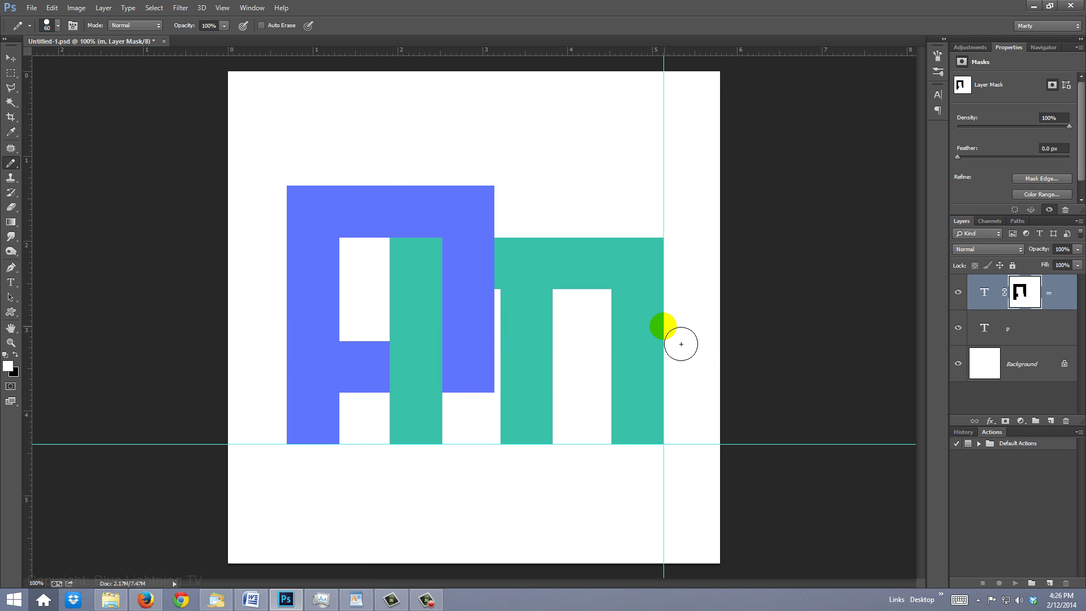
pyautogui.click(986, 327)
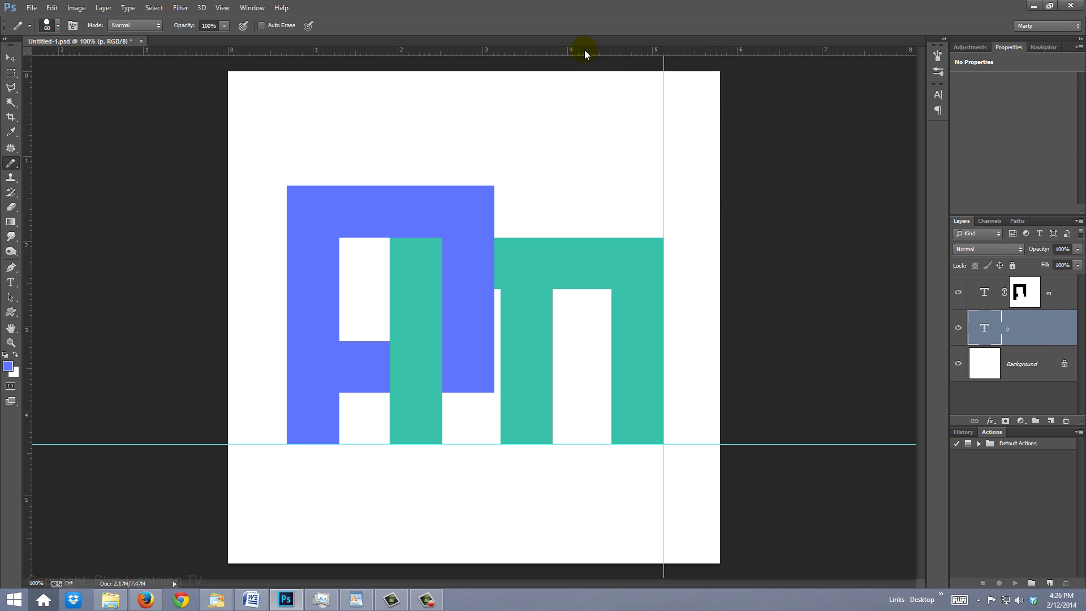
pyautogui.moveTo(585, 49); pyautogui.dragTo(573, 187)
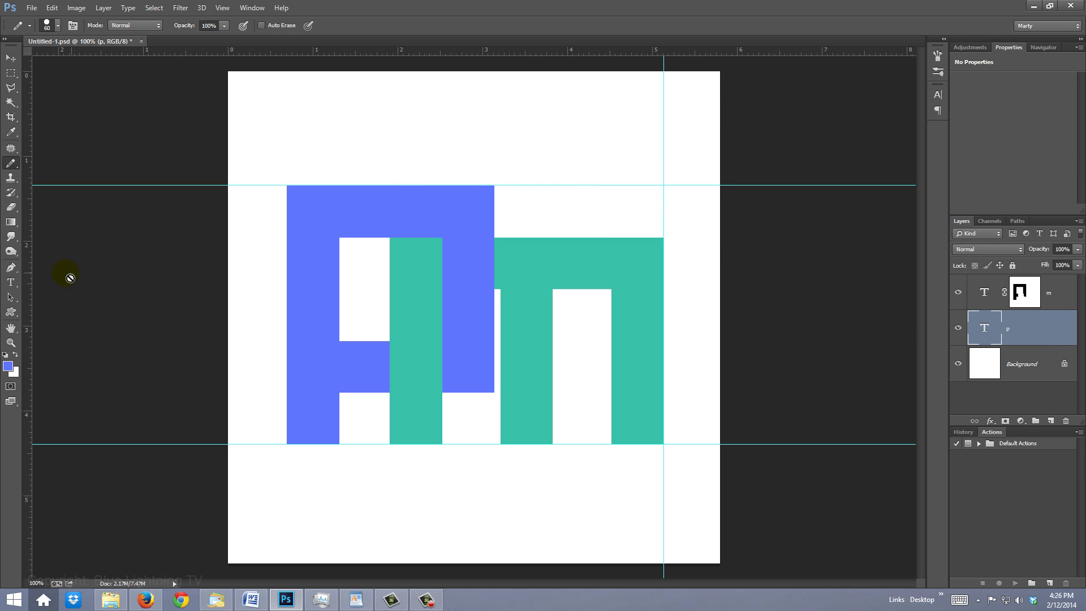
pyautogui.moveTo(26, 281); pyautogui.dragTo(289, 281)
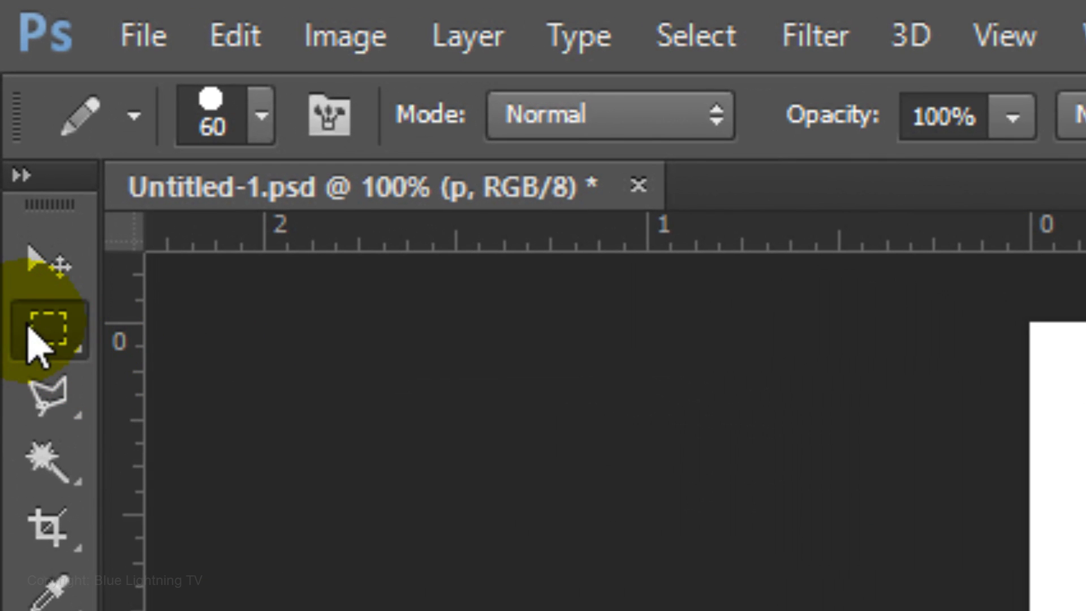
# Step: Fill the guide-bounded rectangle with black behind the letters, then deselect and hide the guides
pyautogui.moveTo(38, 345); pyautogui.dragTo(266, 367)
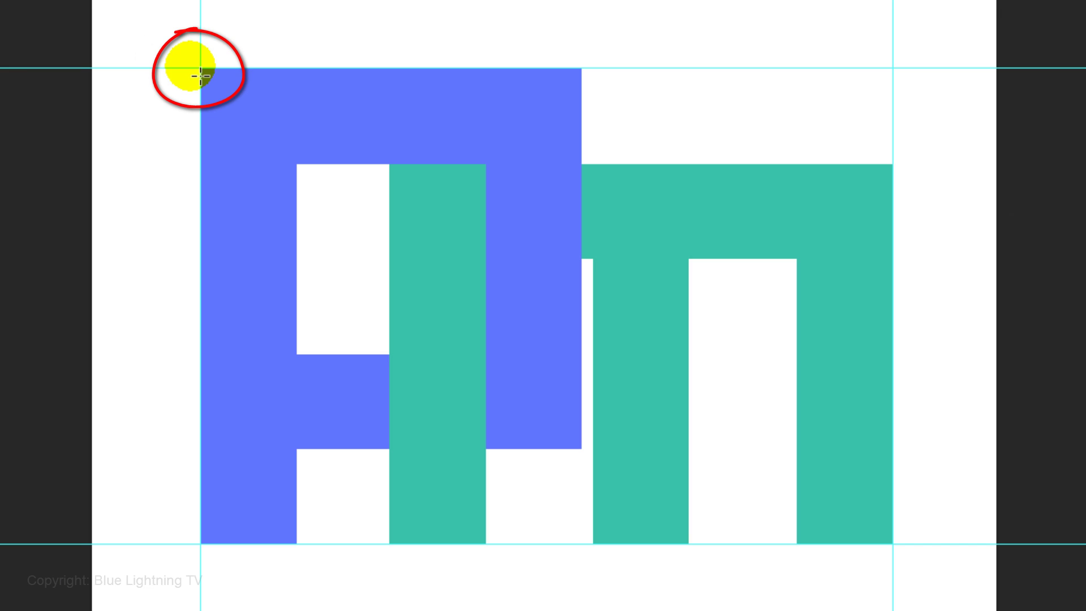
pyautogui.moveTo(200, 71); pyautogui.dragTo(893, 543)
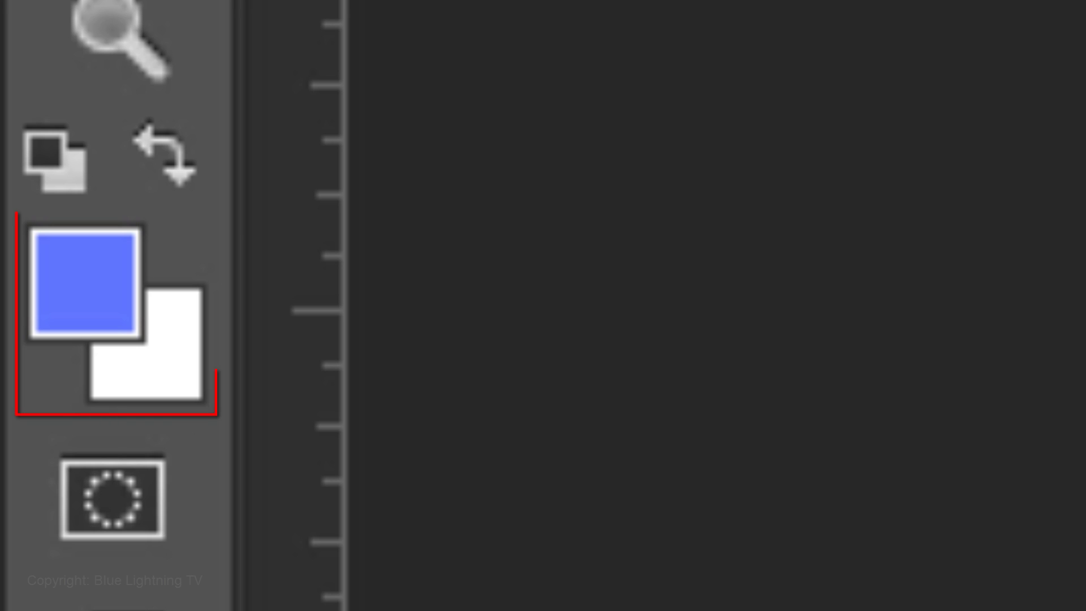
pyautogui.press('d')
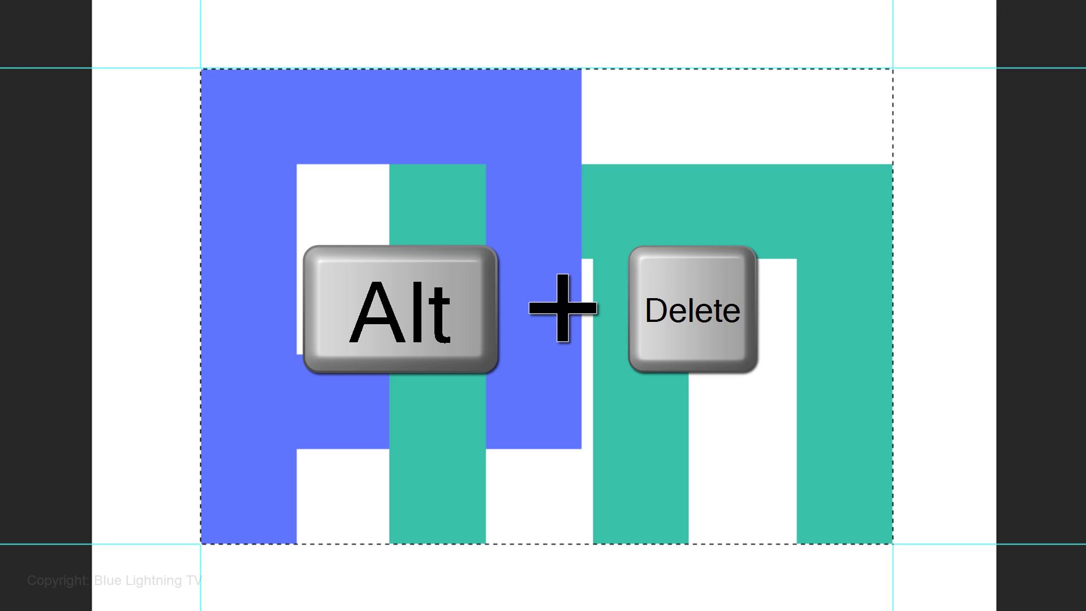
pyautogui.hotkey('alt', 'Delete')
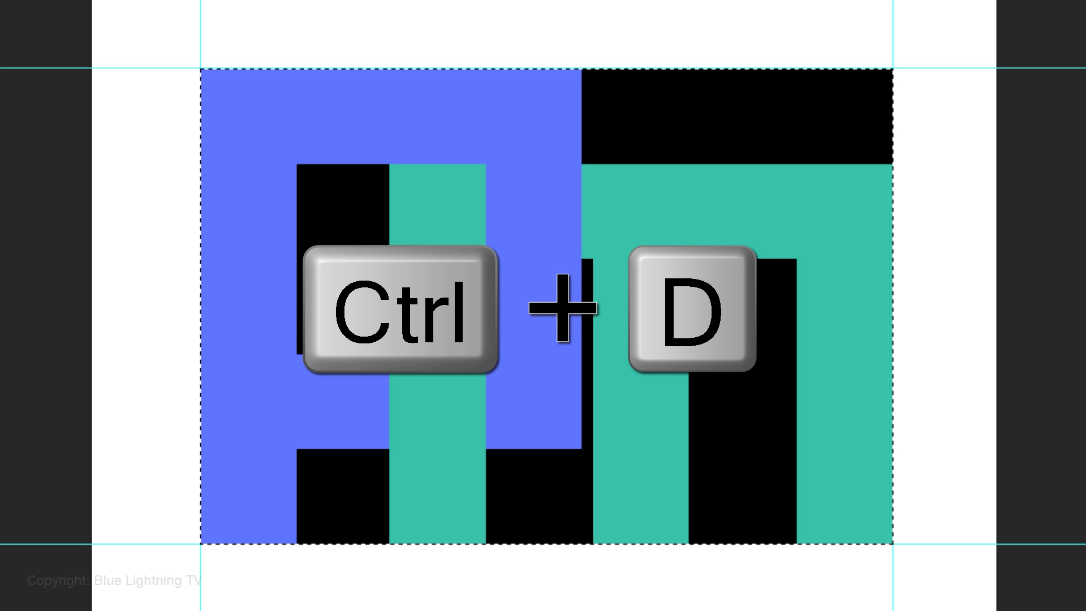
pyautogui.hotkey('ctrl', 'd')
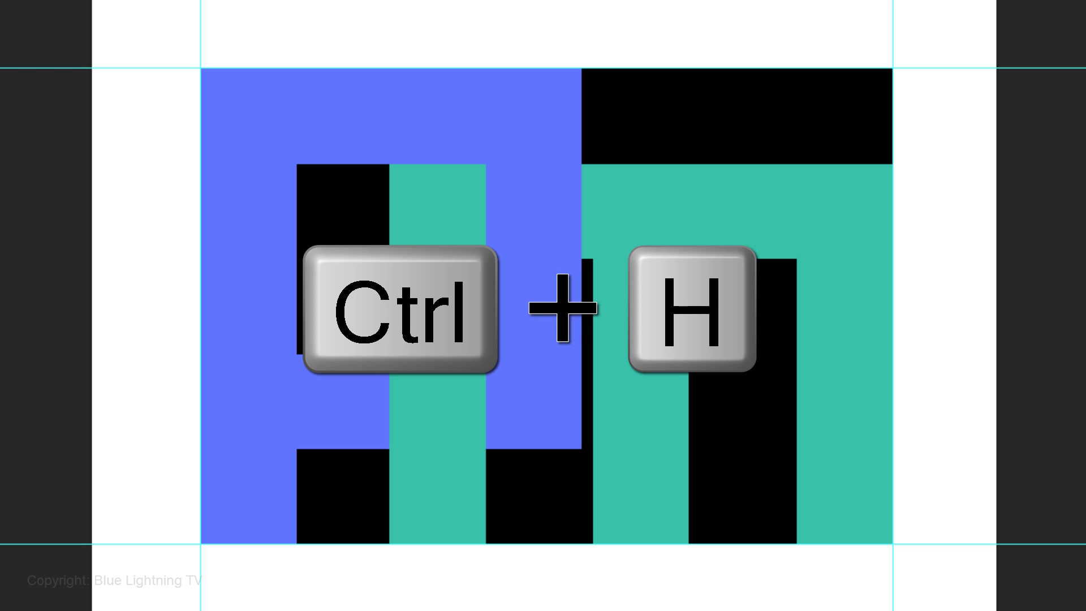
pyautogui.hotkey('ctrl', 'h')
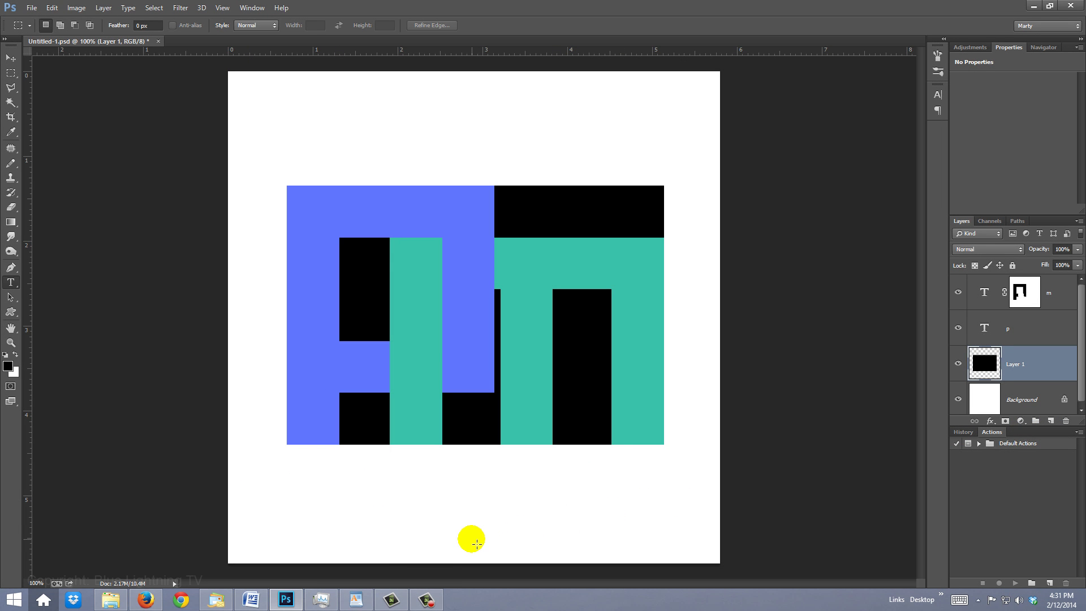
# Step: Start a 20 pt text line below the logo, coloured with the m's teal
pyautogui.press('t')
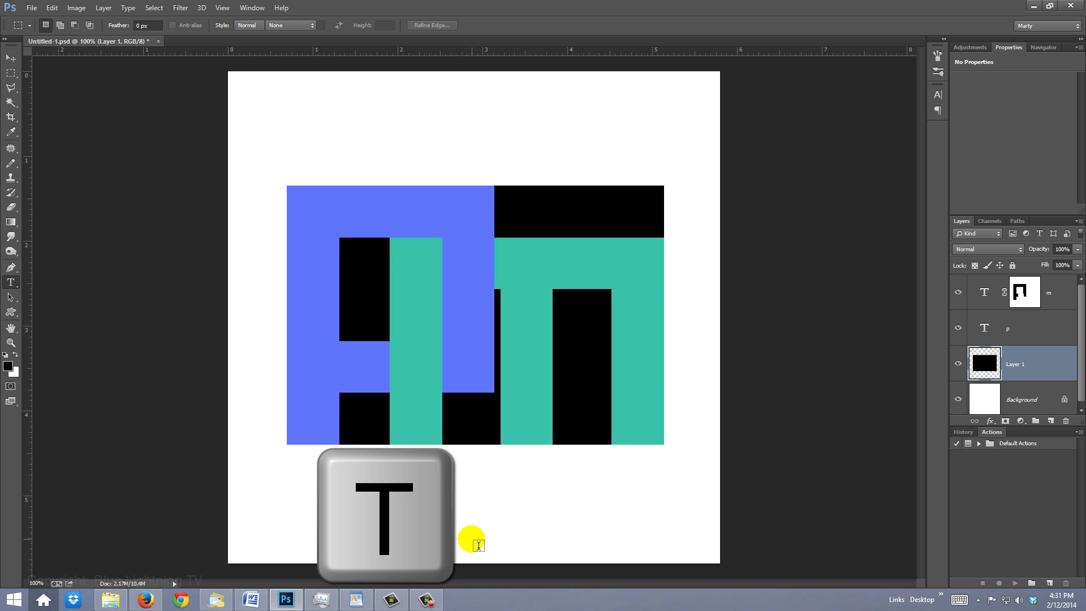
pyautogui.click(472, 541)
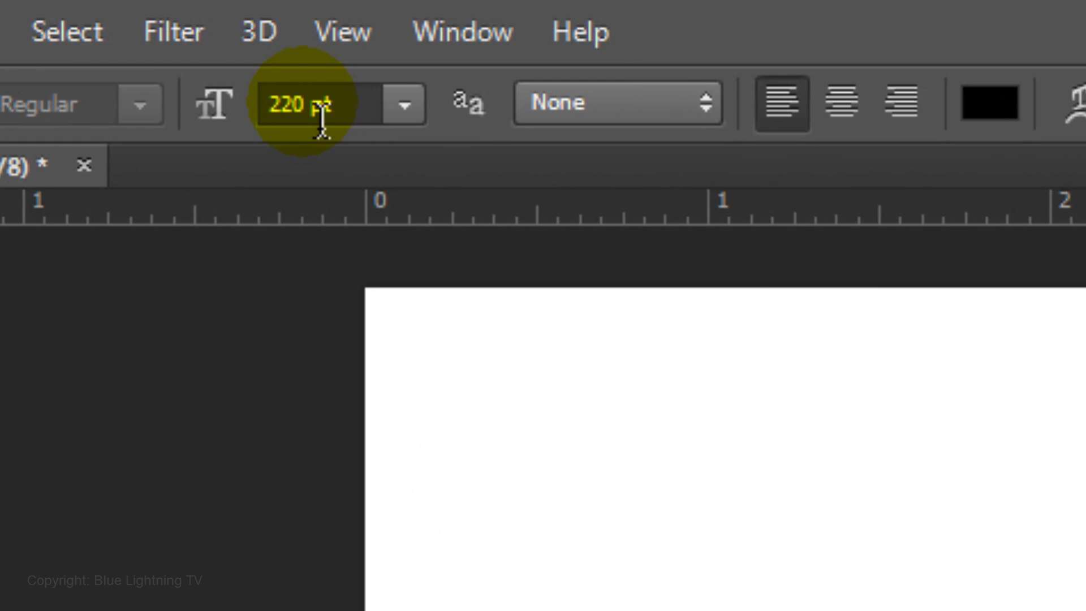
pyautogui.click(244, 116)
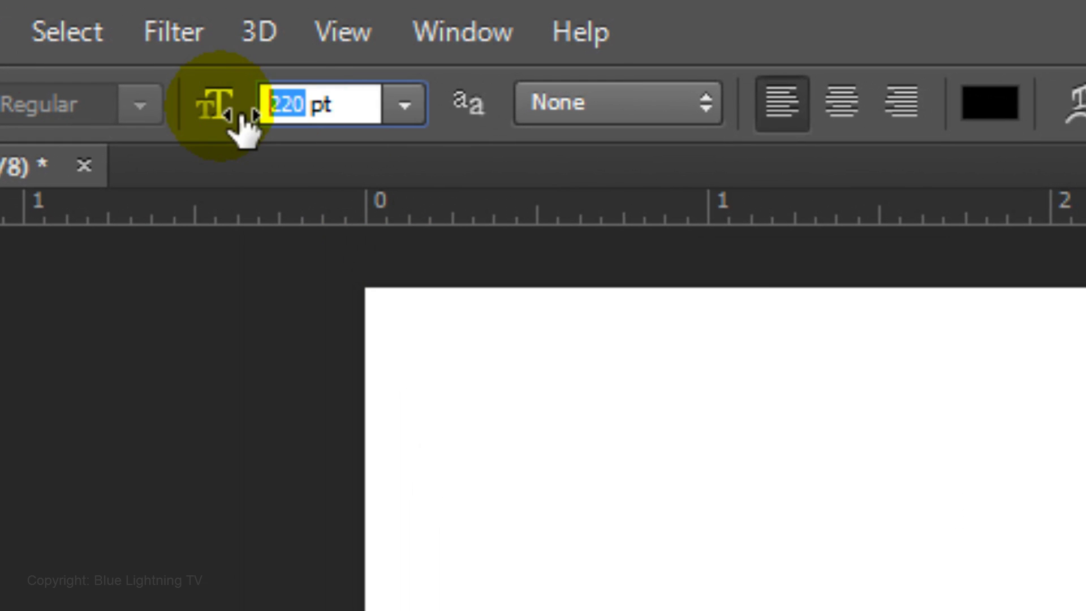
pyautogui.write('20')
pyautogui.press('Return')
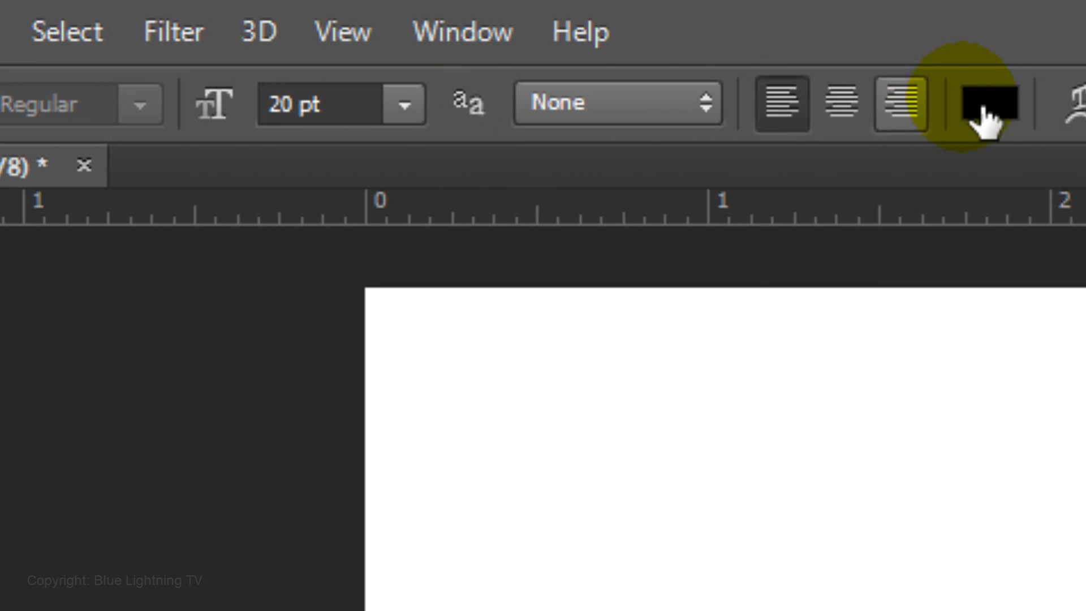
pyautogui.click(997, 116)
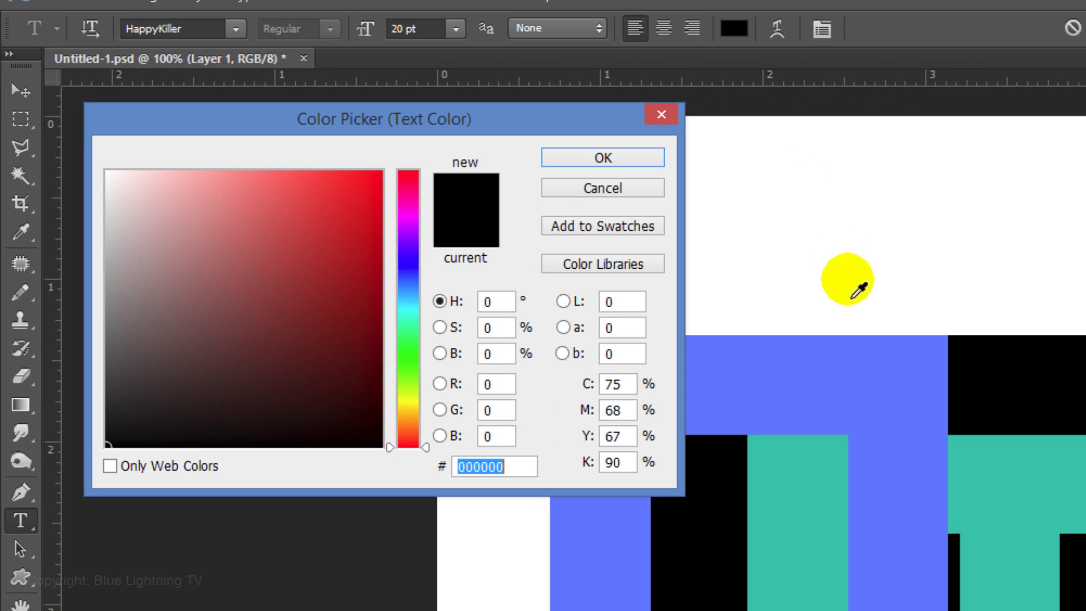
pyautogui.click(810, 504)
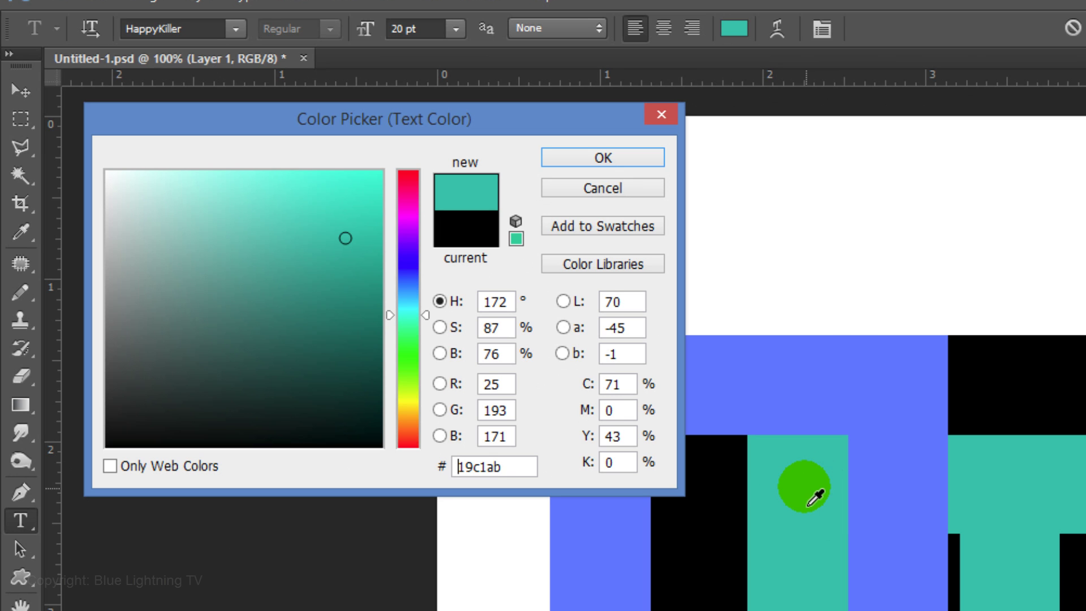
pyautogui.click(619, 160)
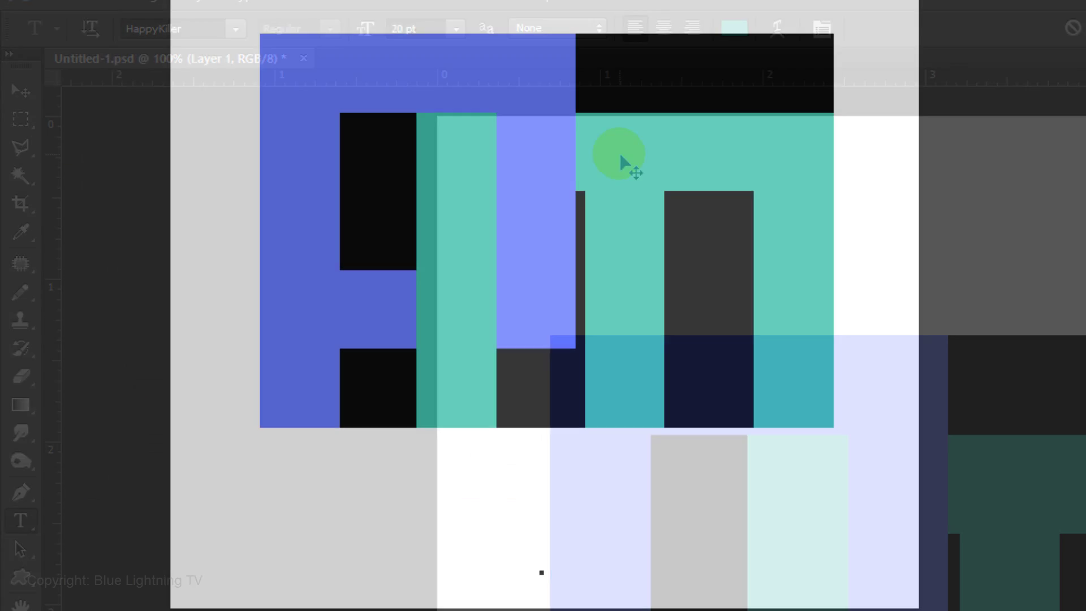
# Step: Type 'piet mondrian' and sample the p's blue for the word 'mondrian'
pyautogui.write('piet mondrian')
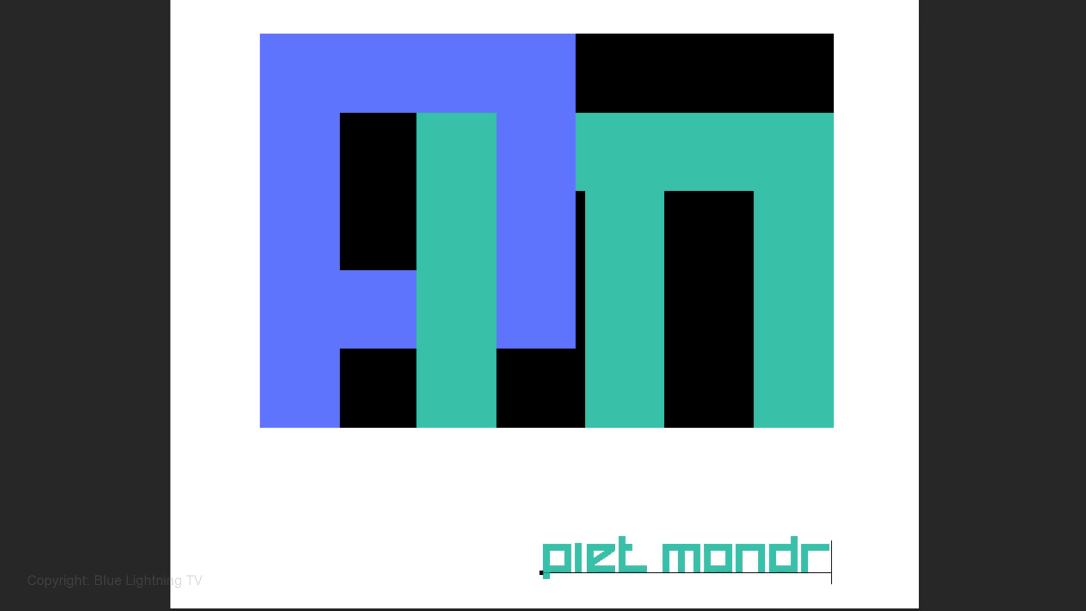
pyautogui.moveTo(906, 561); pyautogui.dragTo(641, 567)
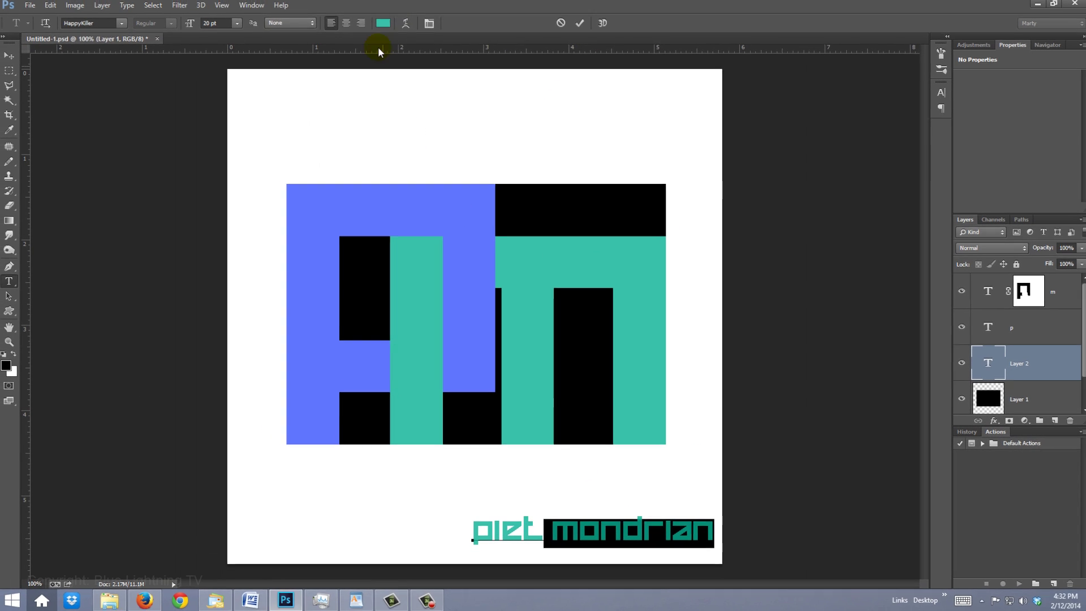
pyautogui.click(384, 26)
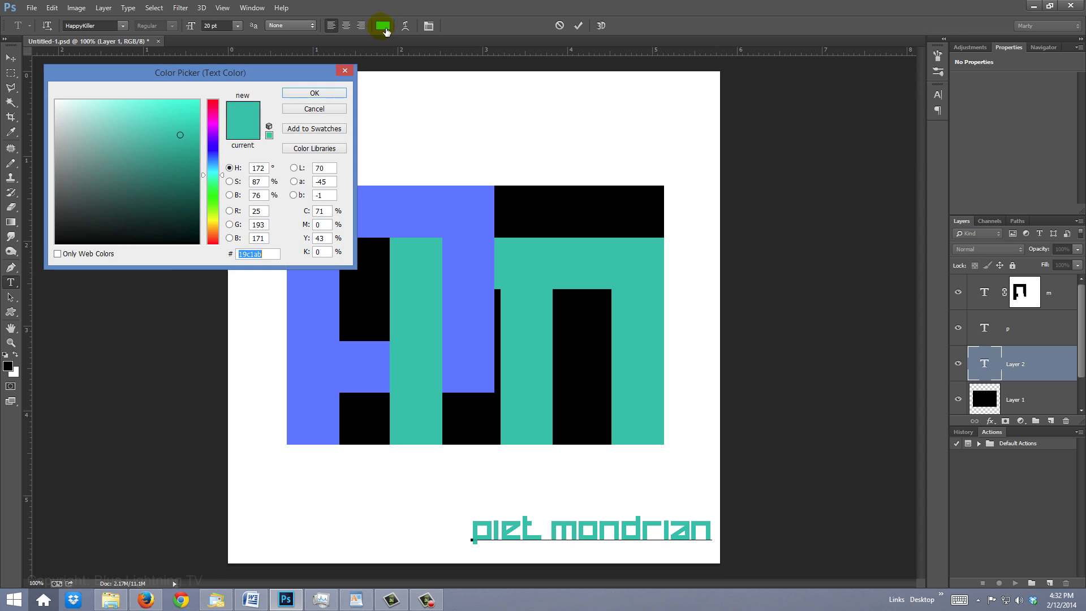
pyautogui.click(381, 209)
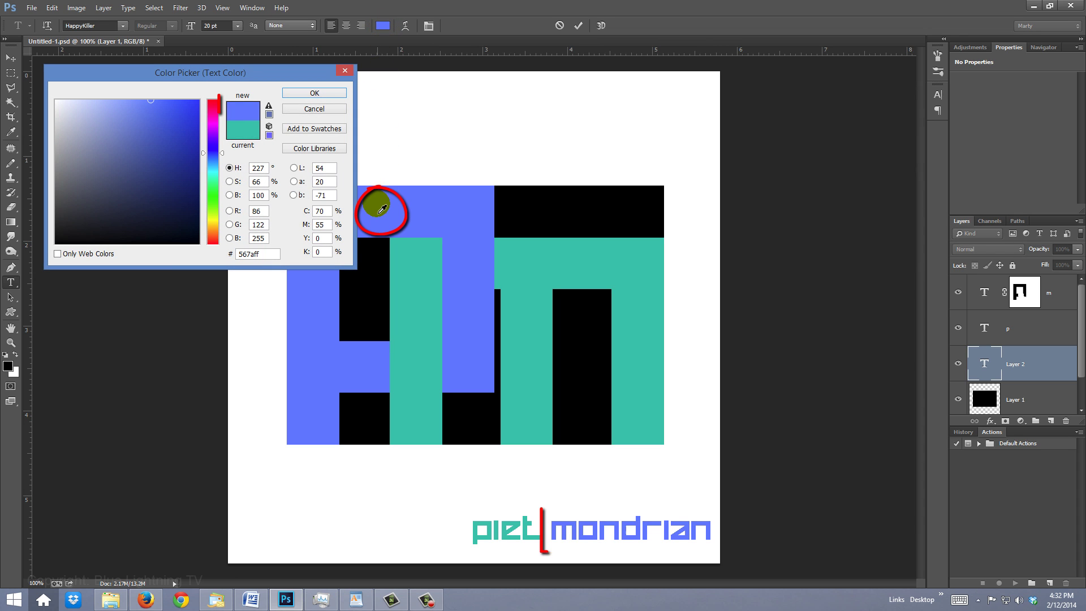
# Step: Apply the blue to 'mondrian' and proportionally scale the name to span the logo's width
pyautogui.click(334, 94)
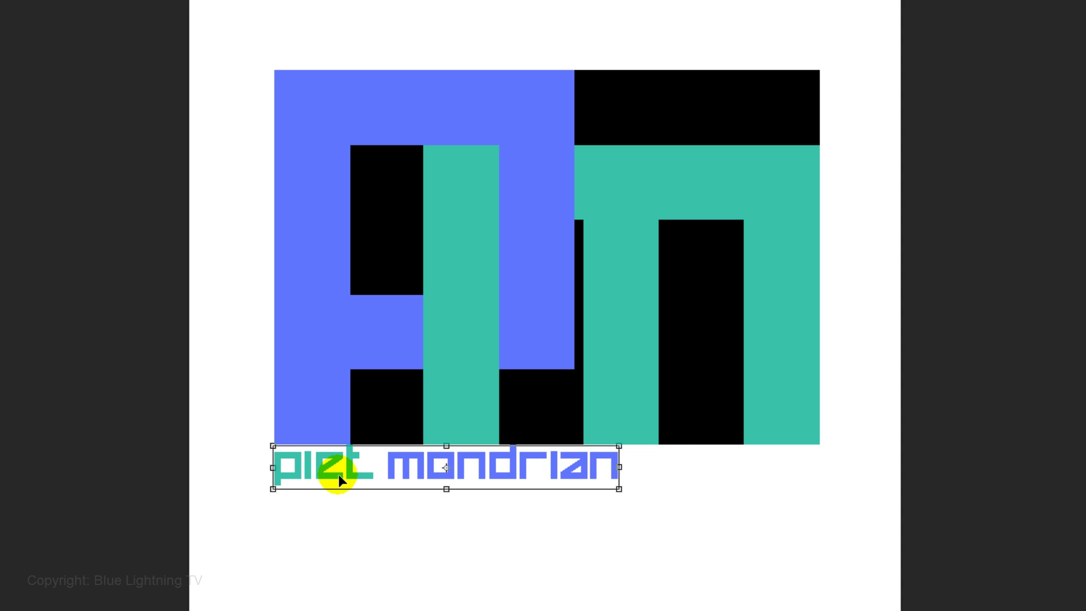
pyautogui.press('shift')
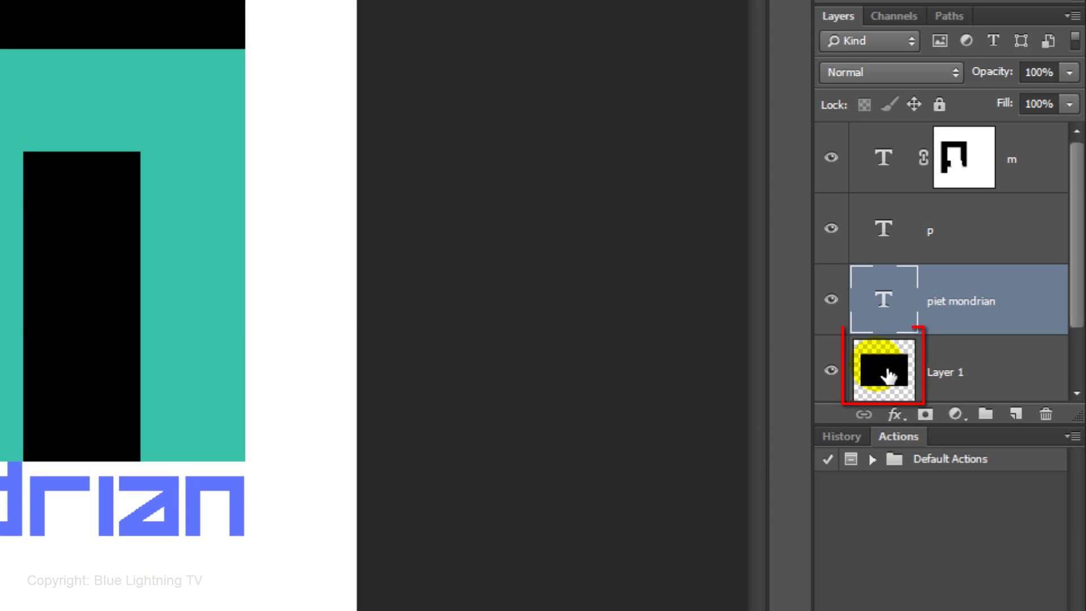
# Step: Duplicate the black rectangle, set the copy to 50% opacity, and stretch its top above the monogram
pyautogui.hotkey('ctrl', 'j')
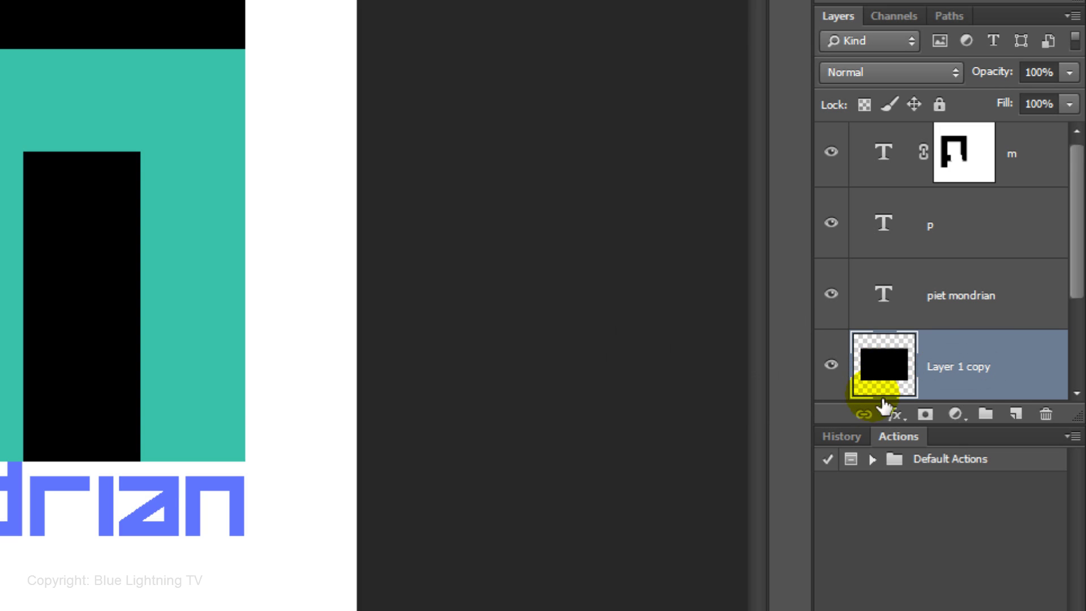
pyautogui.moveTo(881, 439); pyautogui.dragTo(853, 572)
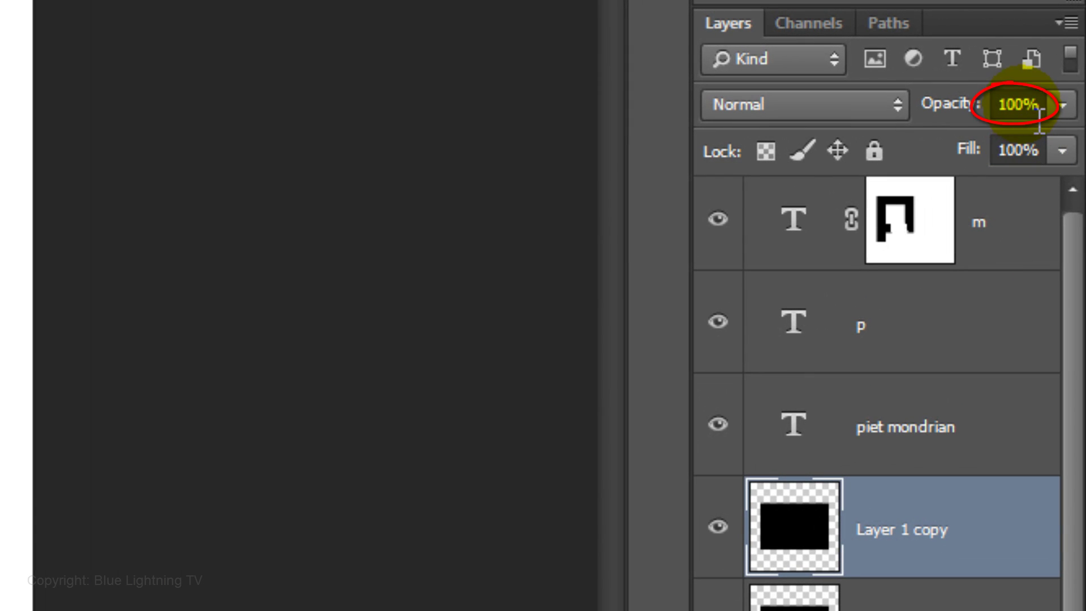
pyautogui.click(1038, 113)
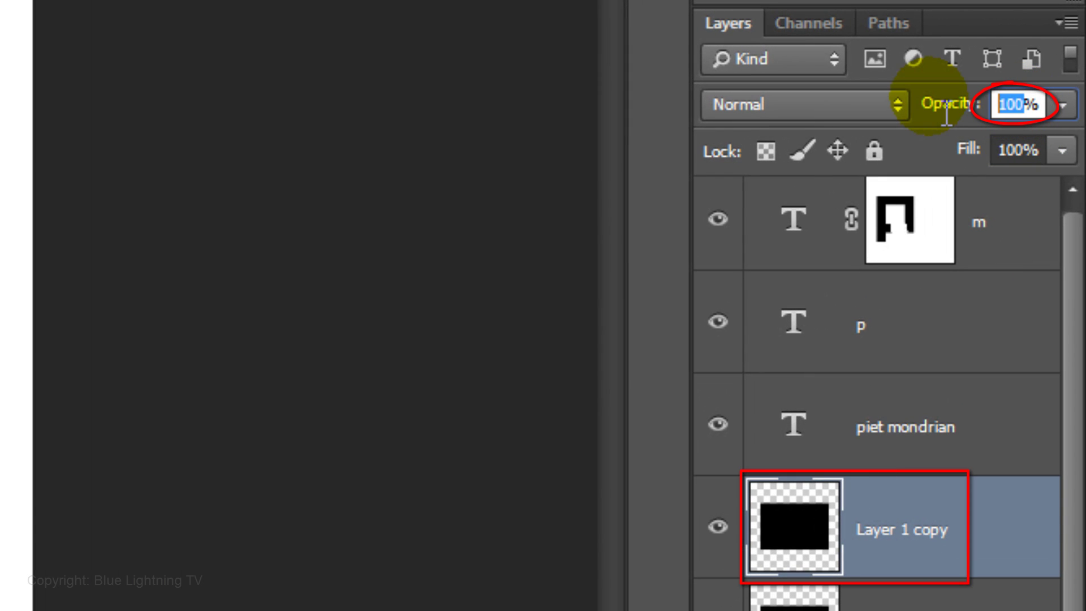
pyautogui.write('50')
pyautogui.press('Return')
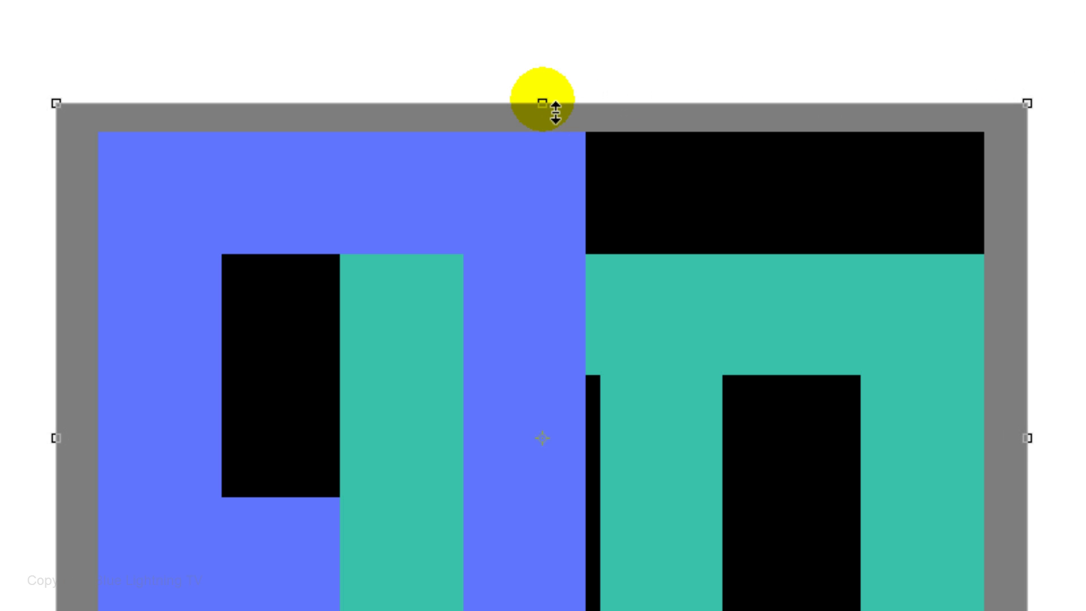
pyautogui.moveTo(556, 113); pyautogui.dragTo(558, 97)
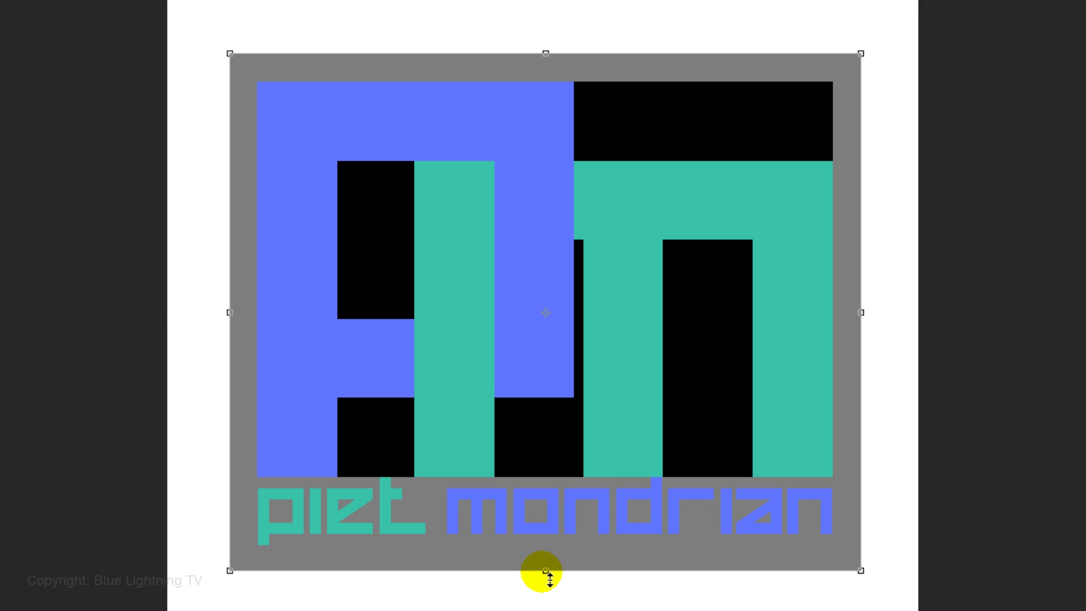
pyautogui.press('Return')
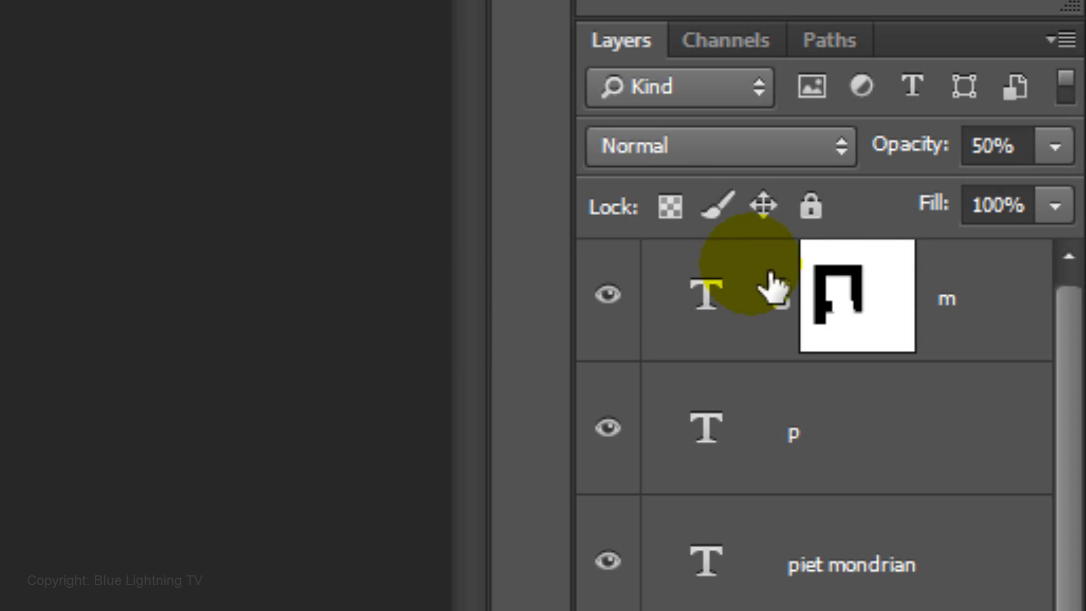
# Step: Set the rectangle copy back to 100% opacity and its fill to 0%
pyautogui.click(1043, 152)
pyautogui.write('100')
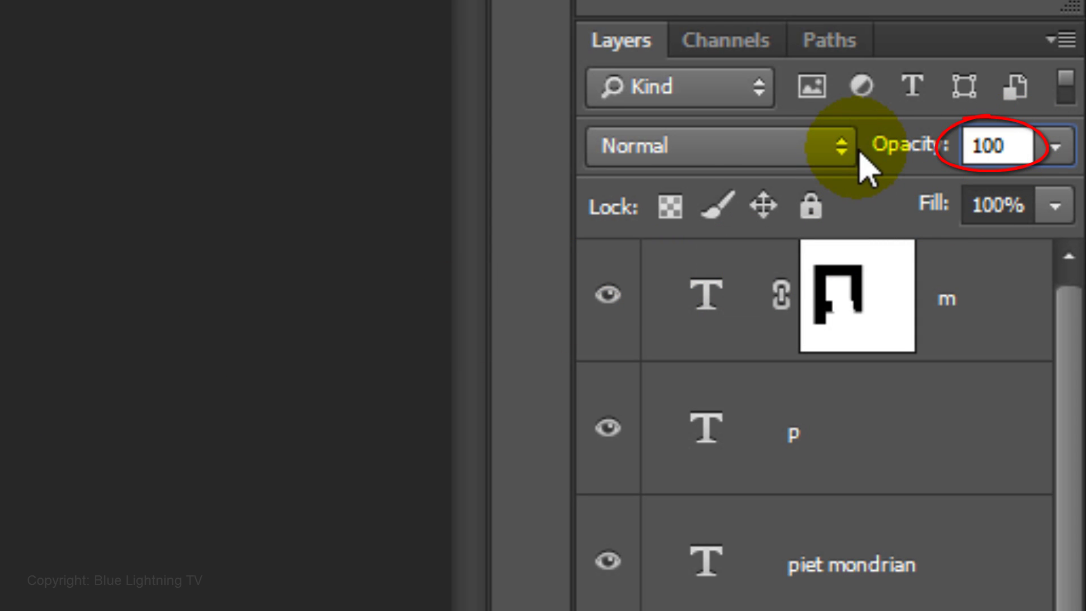
pyautogui.click(1054, 208)
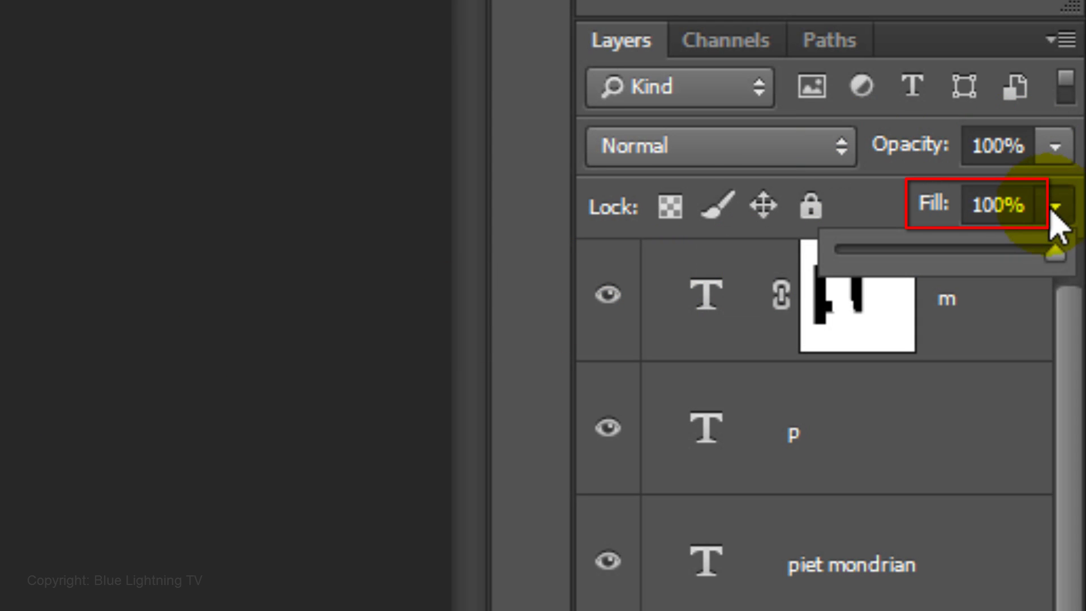
pyautogui.moveTo(1051, 214); pyautogui.dragTo(728, 249)
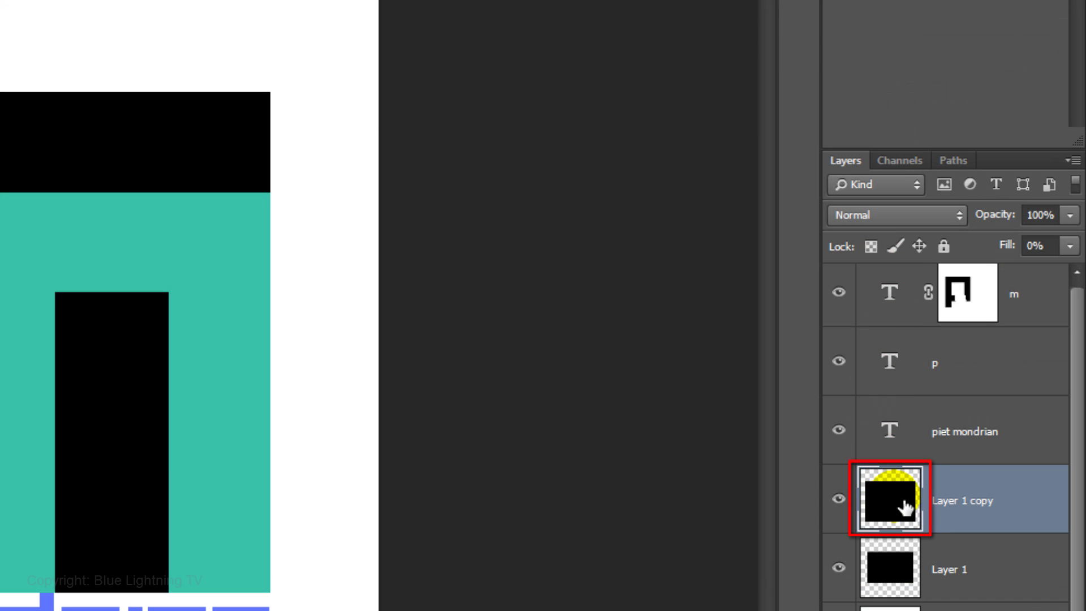
# Step: Add a 14 px black Inside stroke layer style to the copy
pyautogui.doubleClick(903, 506)
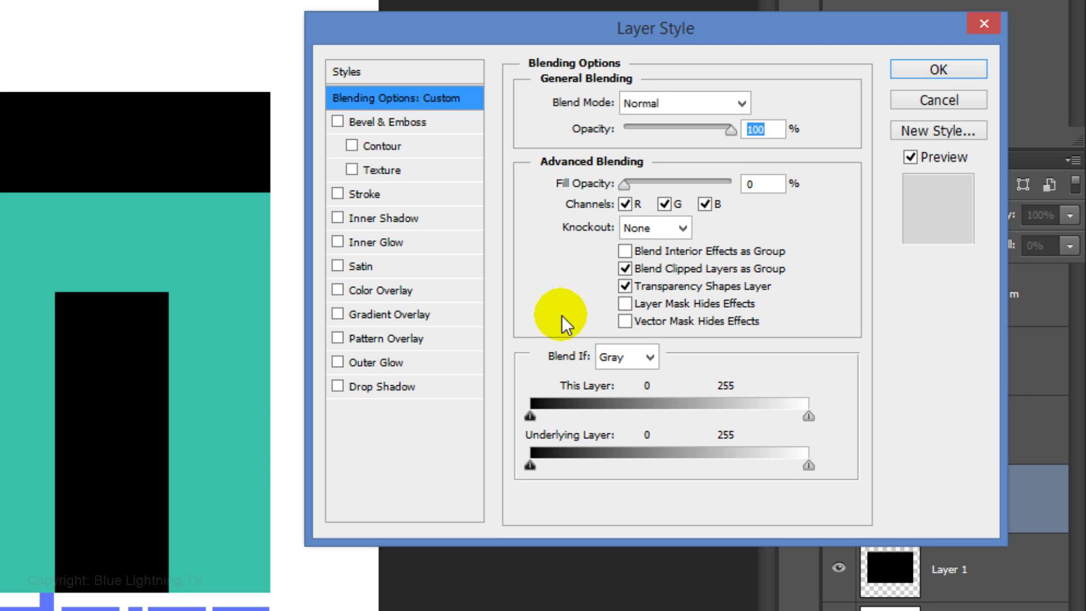
pyautogui.click(374, 197)
pyautogui.click(637, 135)
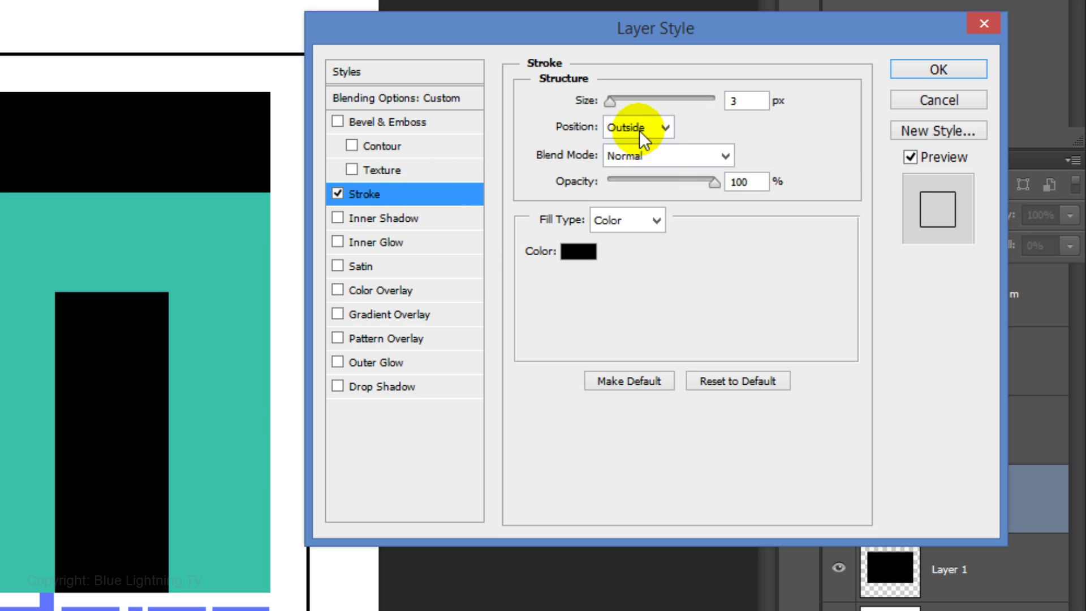
pyautogui.click(629, 165)
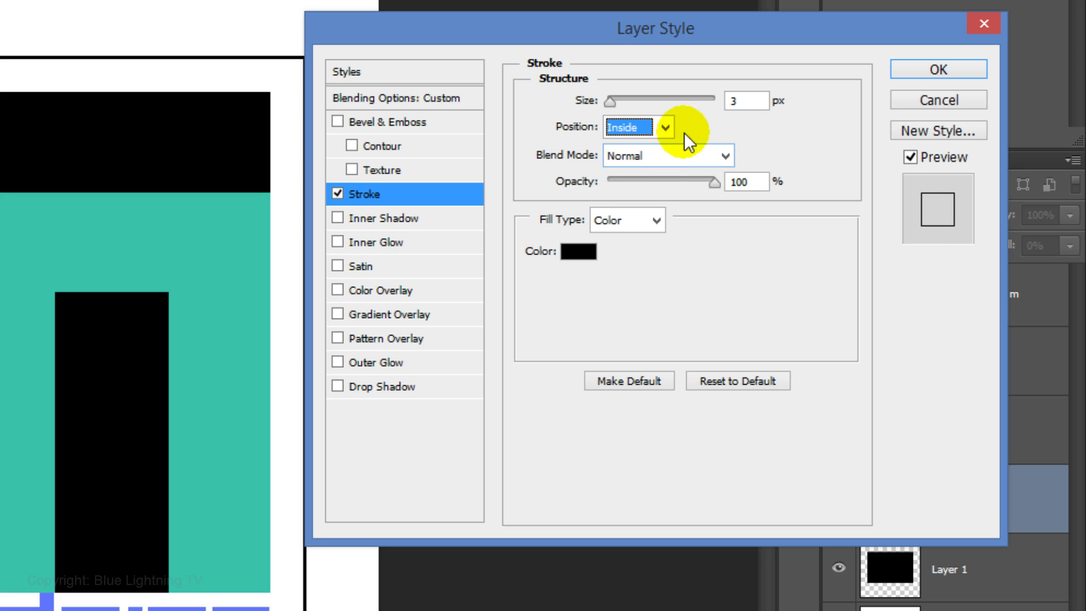
pyautogui.click(734, 102)
pyautogui.write('14')
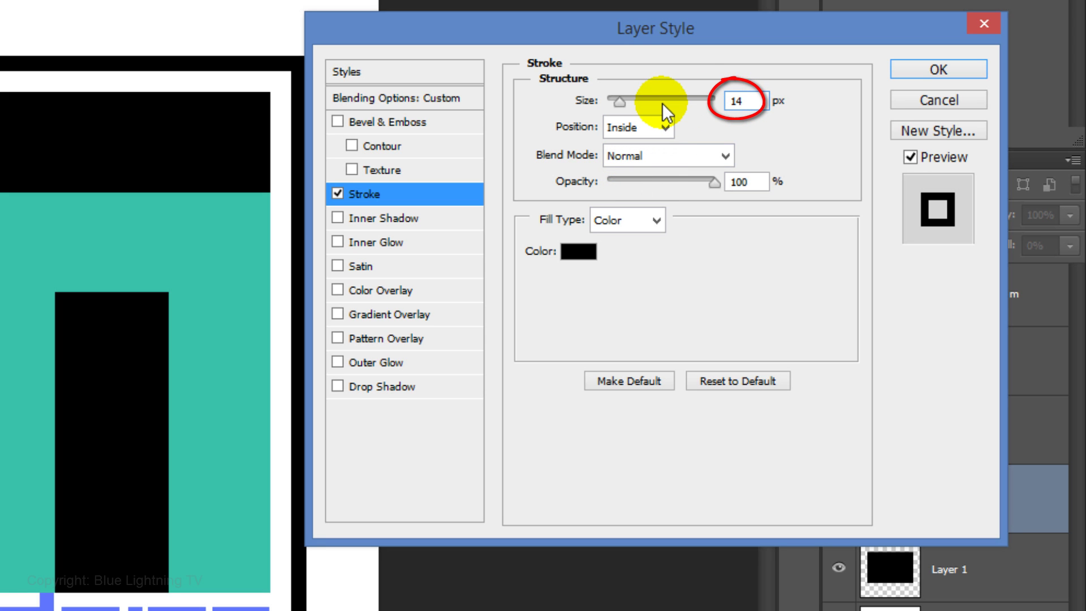
pyautogui.click(928, 71)
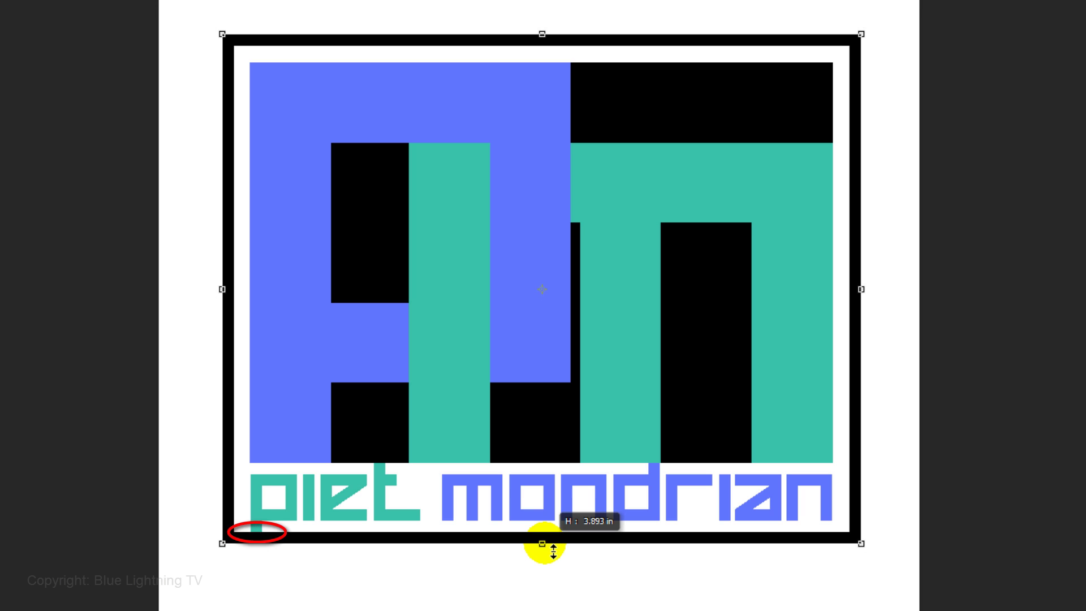
# Step: Commit the frame resized to 3.893 in tall, its bottom just below the name
pyautogui.press('Return')
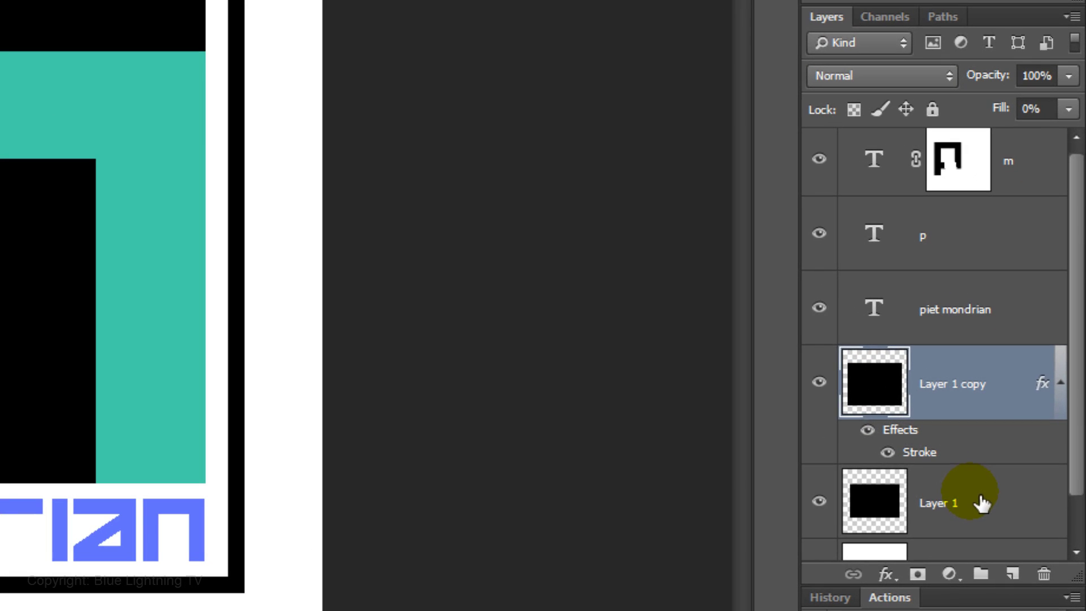
# Step: Group the layers from Layer 1 up to m into Group 1
pyautogui.click(1036, 454)
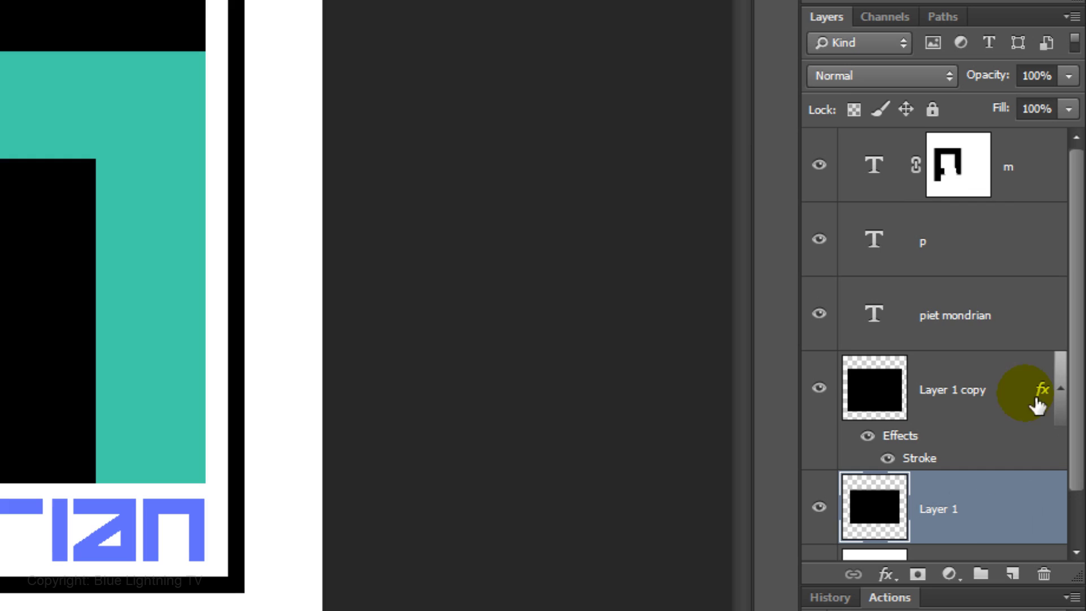
pyautogui.keyDown('shift'); pyautogui.click(891, 177); pyautogui.keyUp('shift')
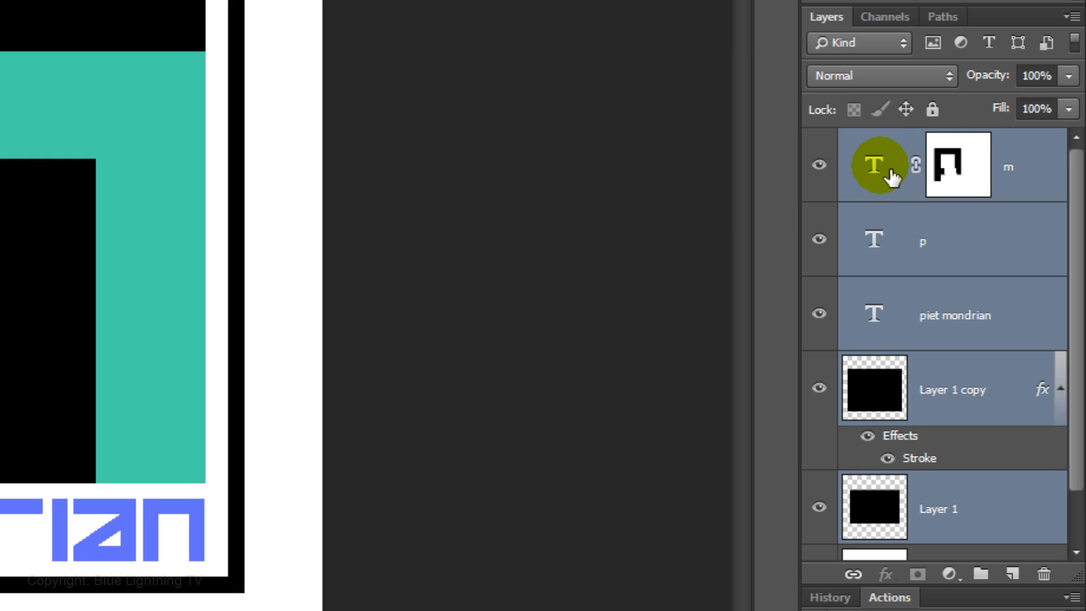
pyautogui.hotkey('ctrl', 'g')
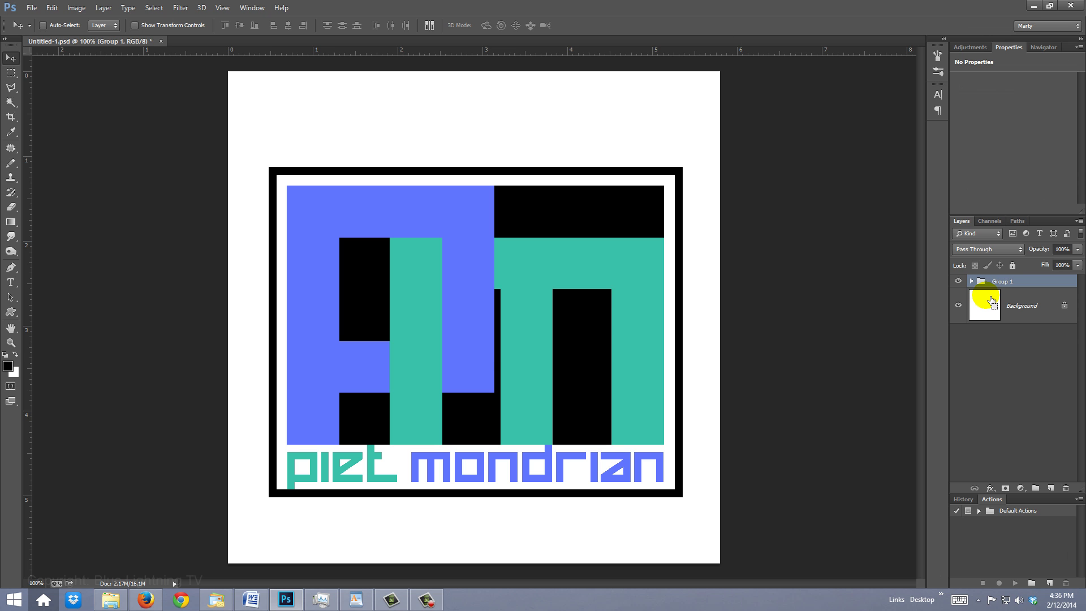
# Step: Align the logo group to the horizontal and vertical centre of the canvas
pyautogui.hotkey('ctrl', 'a')
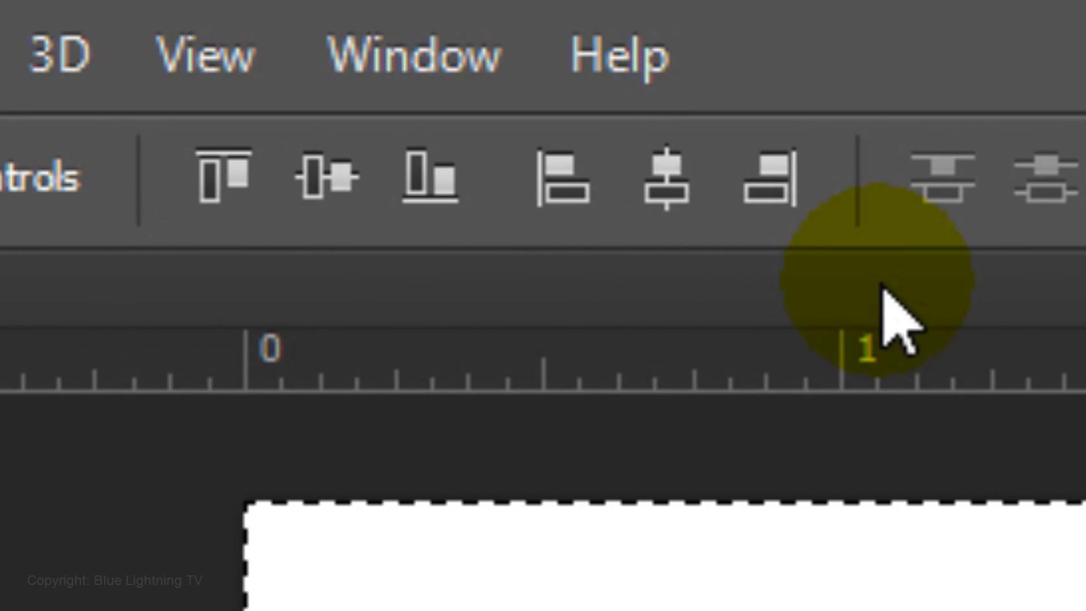
pyautogui.click(679, 187)
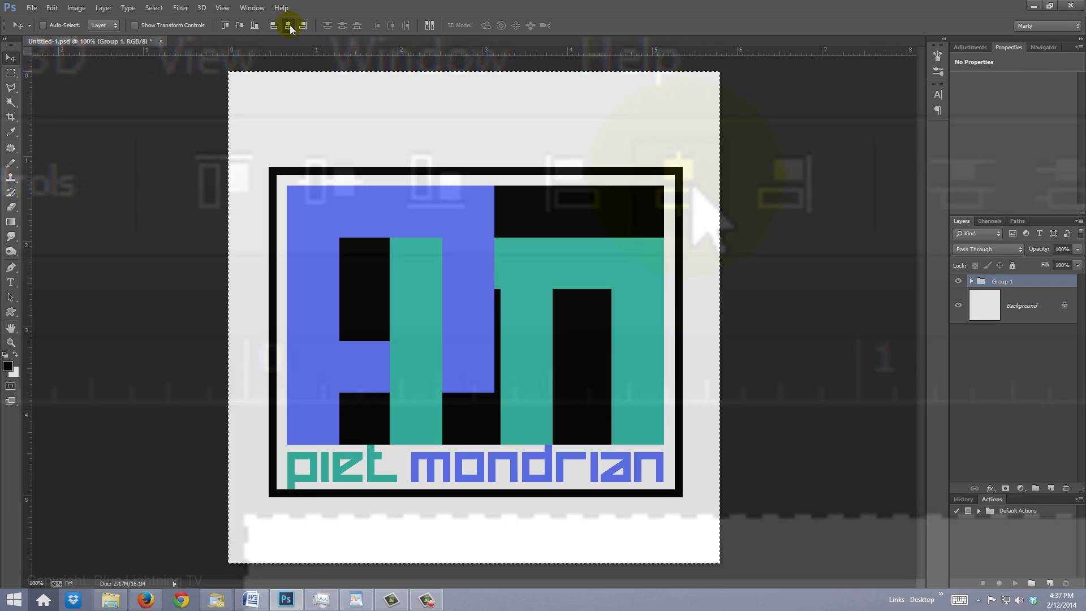
pyautogui.click(692, 191)
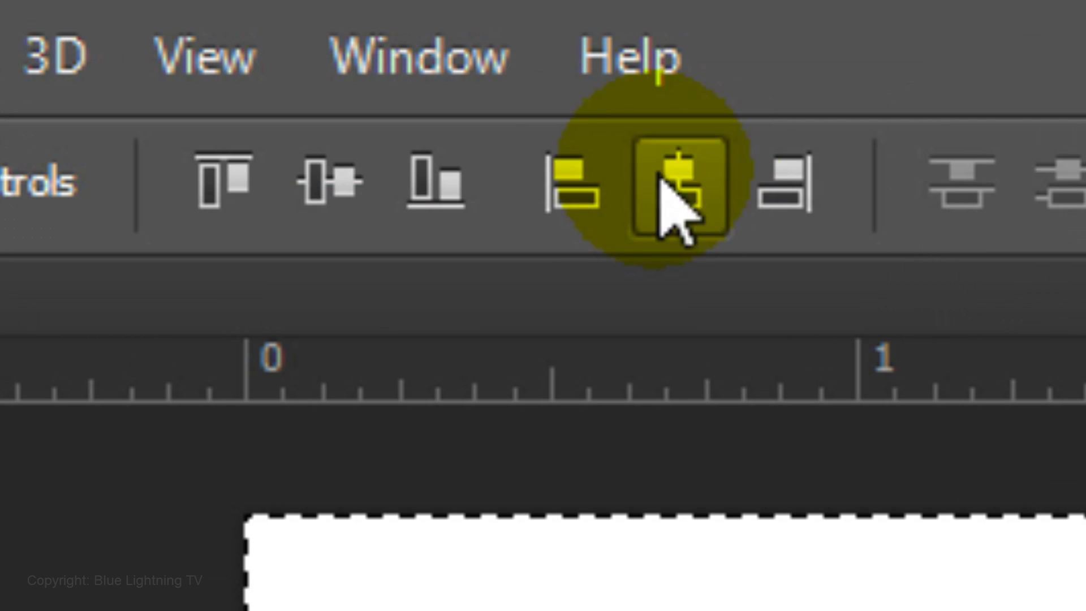
pyautogui.click(241, 26)
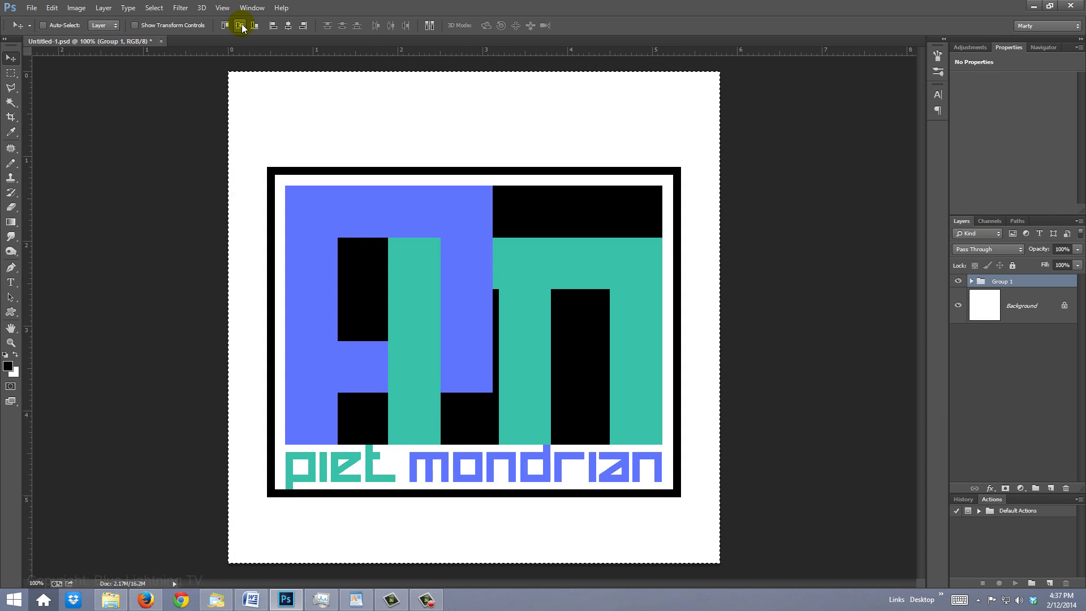
pyautogui.click(339, 189)
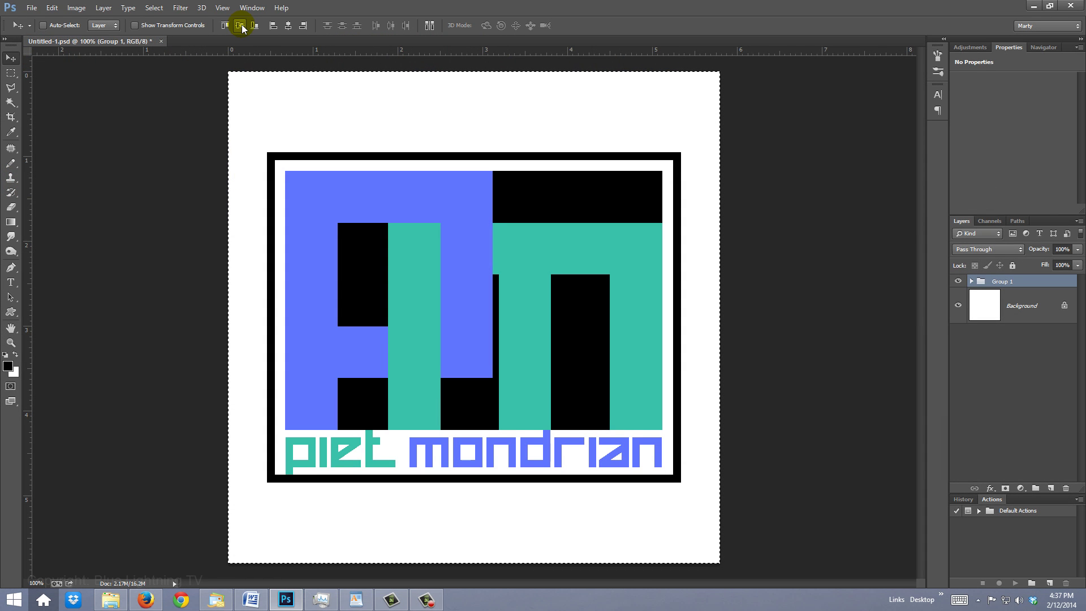
pyautogui.hotkey('ctrl', 'd')
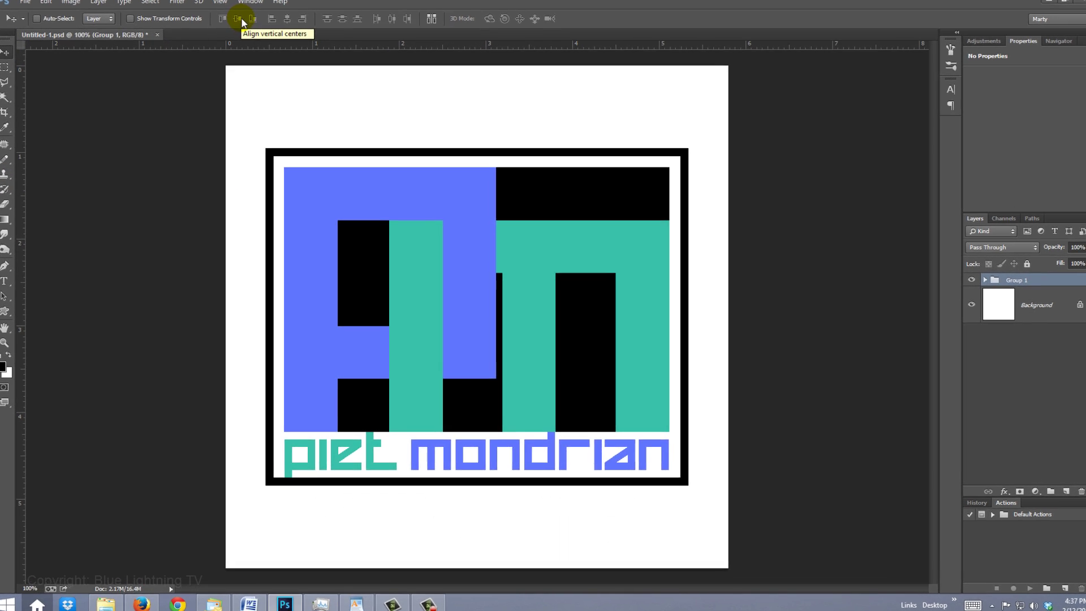